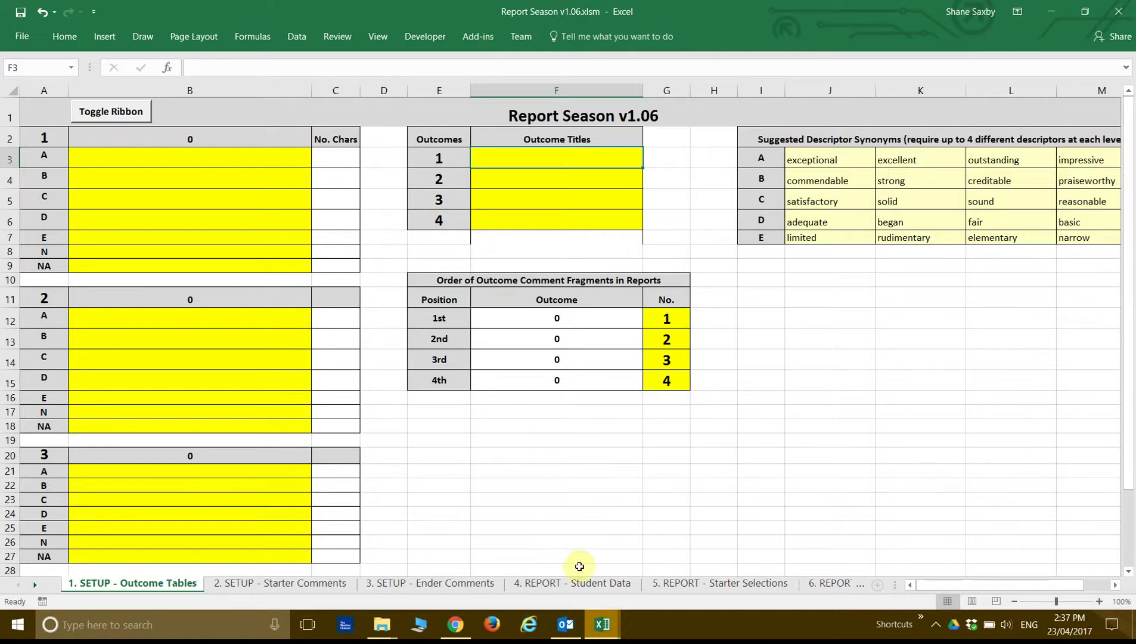
- Check the Student Data sheet and the G12 position dropdown, keeping position 1
click(582, 586)
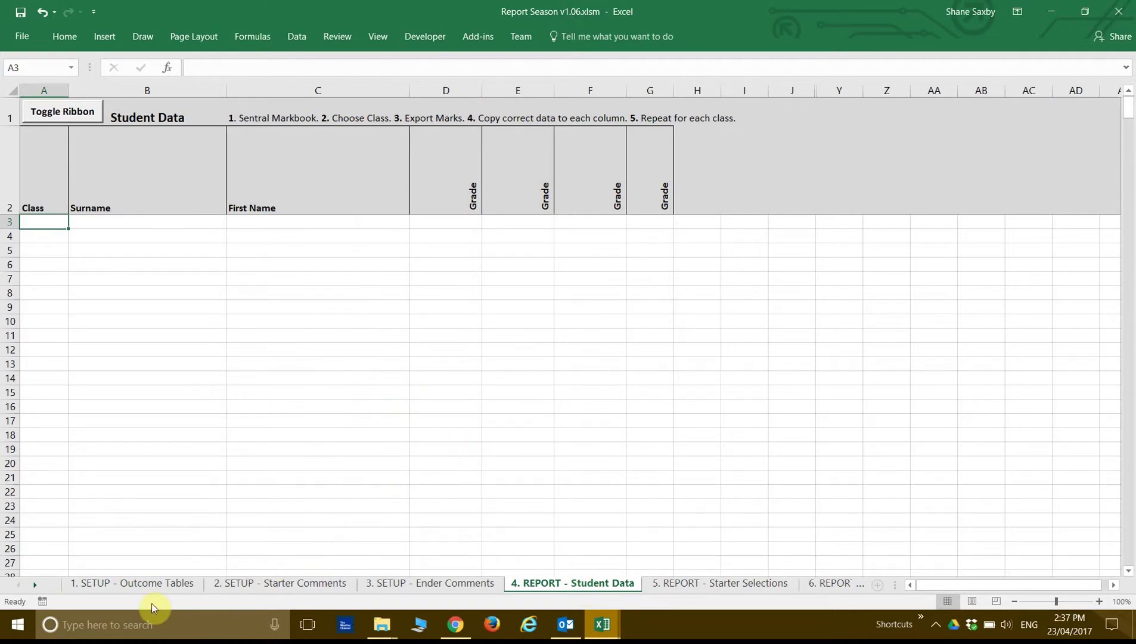
click(153, 587)
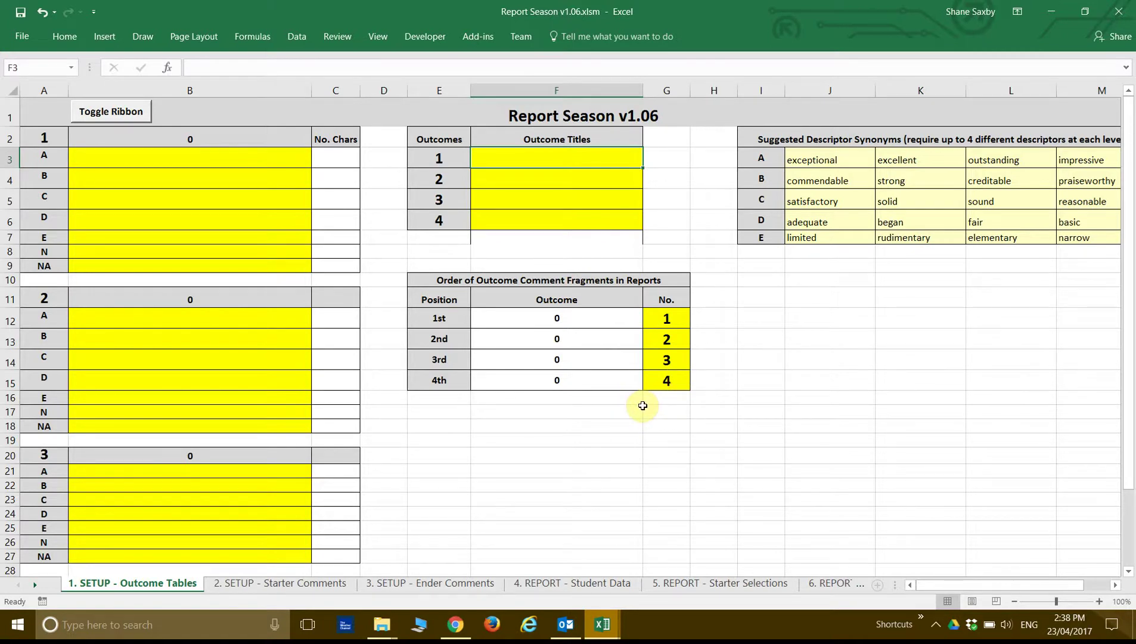
click(666, 318)
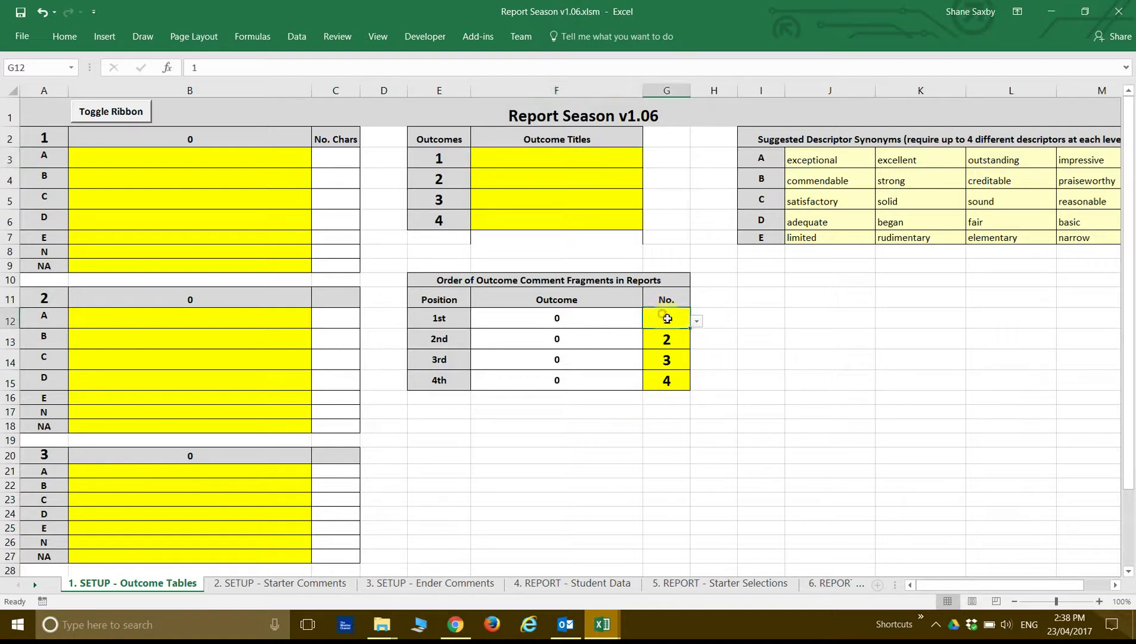
click(697, 321)
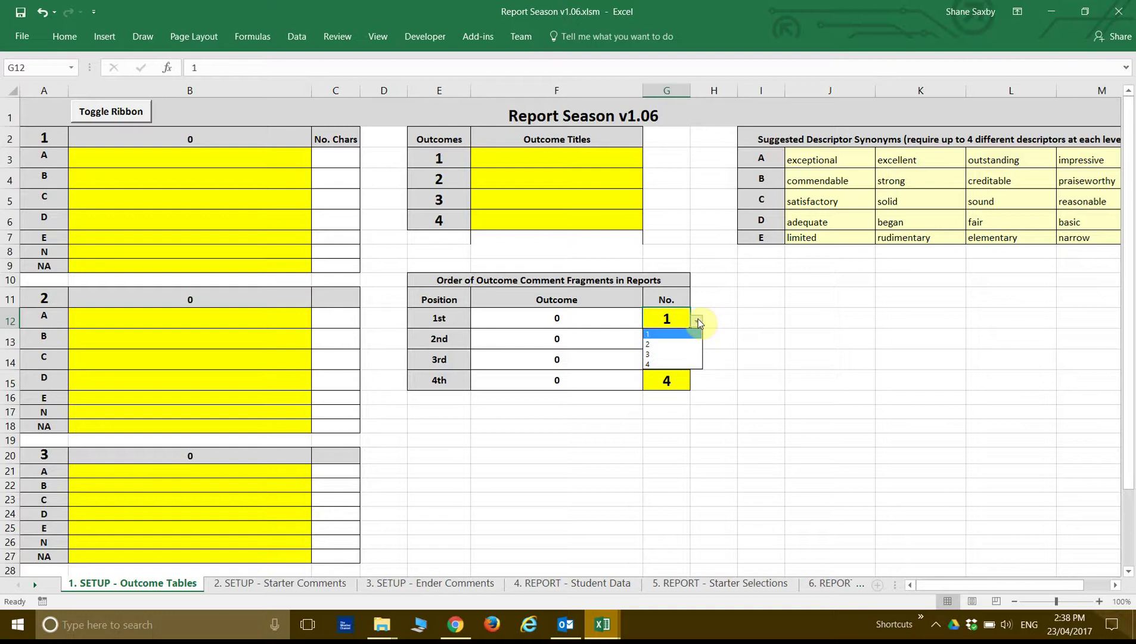
click(694, 320)
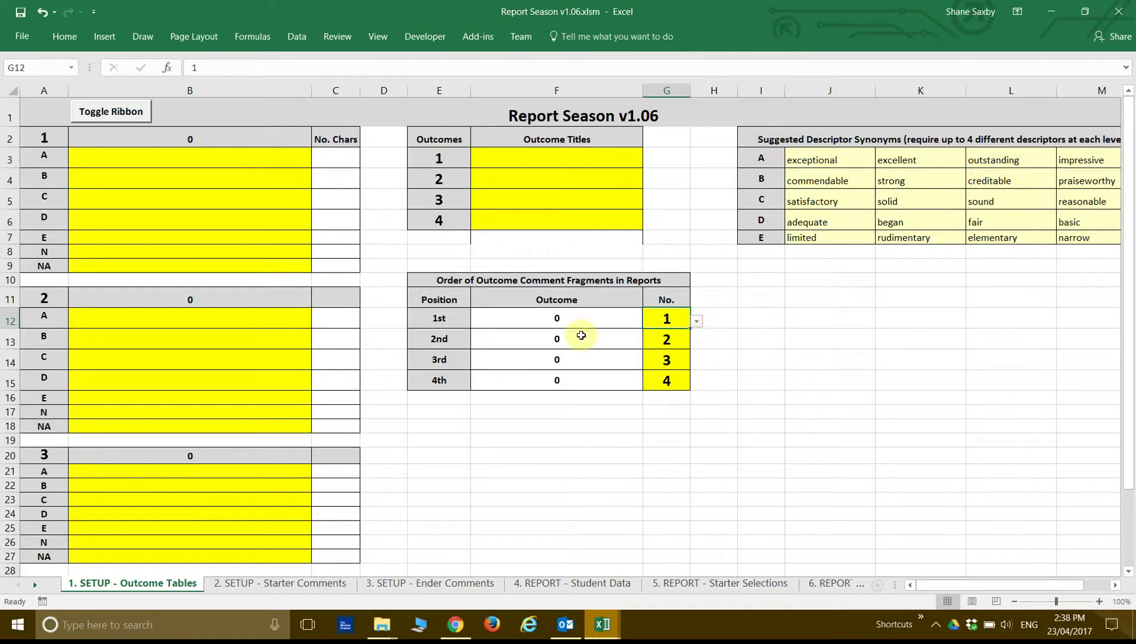
- Enter Test Outcome 1 as the first outcome title in F3
click(556, 161)
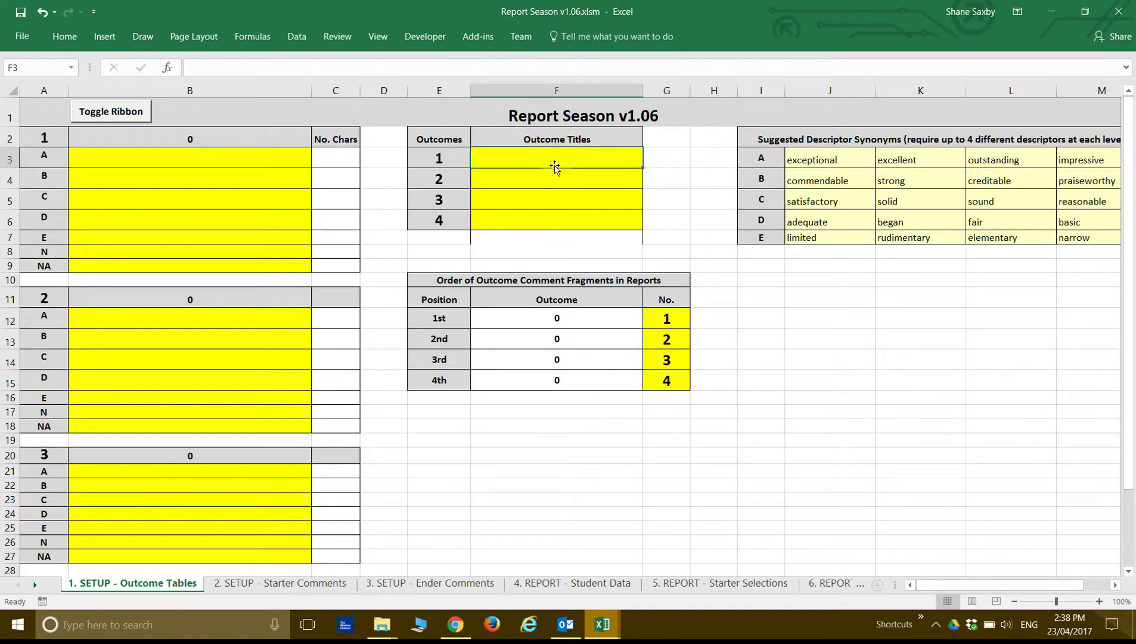
text(Test Outc)
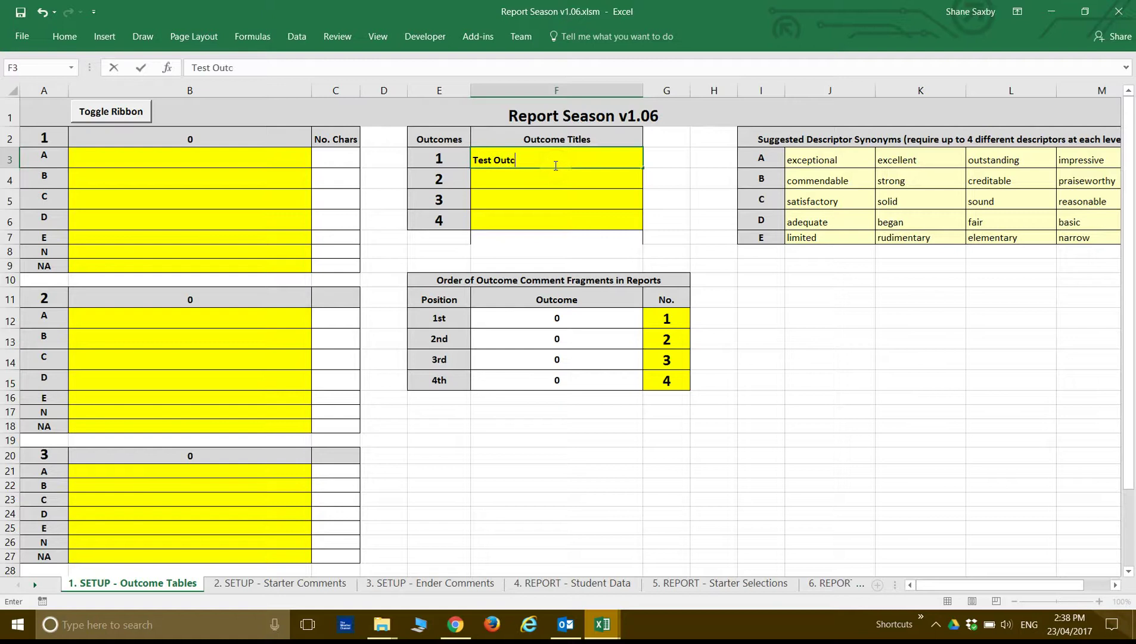
text(ome 1)
key(Return)
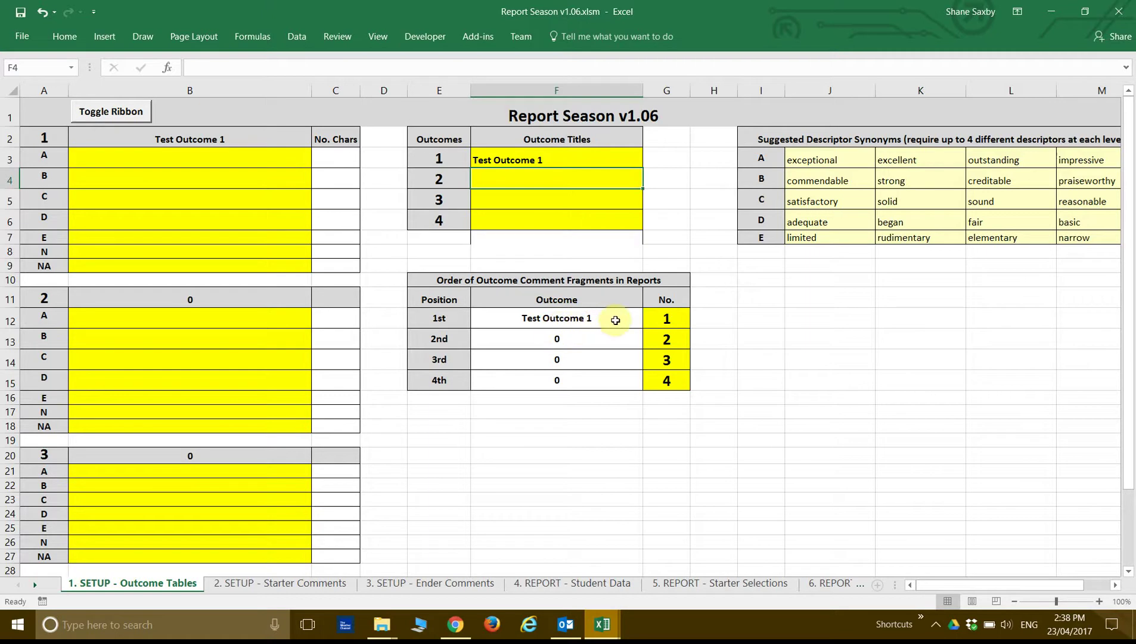
- Recheck the G12 position choices, leaving it at 1, and select F4
click(667, 314)
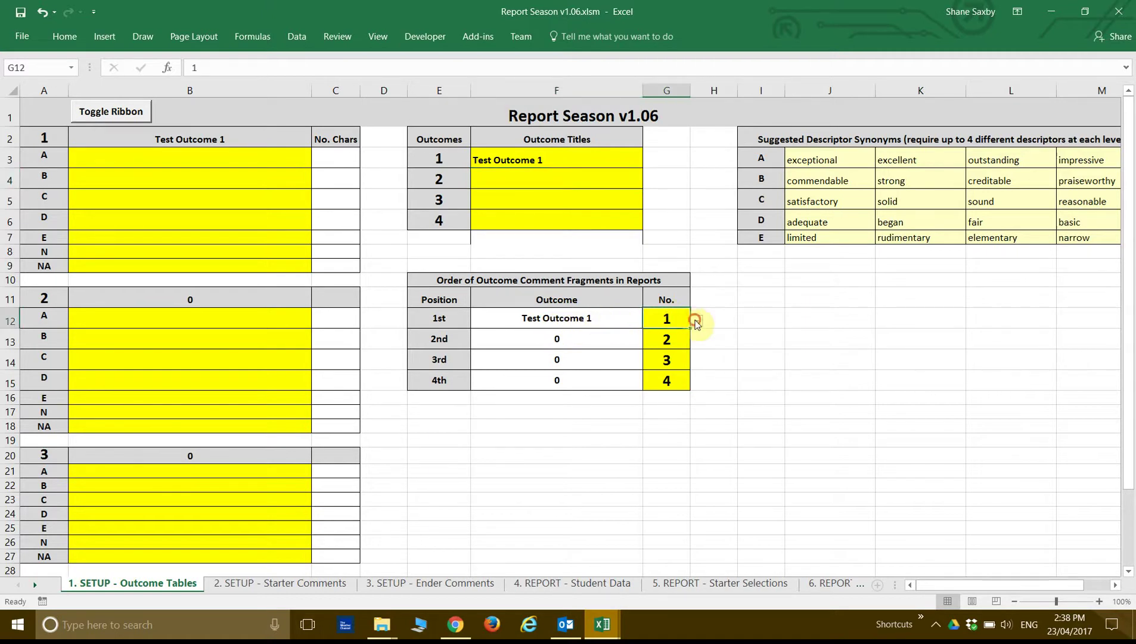
click(695, 320)
click(682, 353)
click(696, 321)
click(680, 337)
click(568, 180)
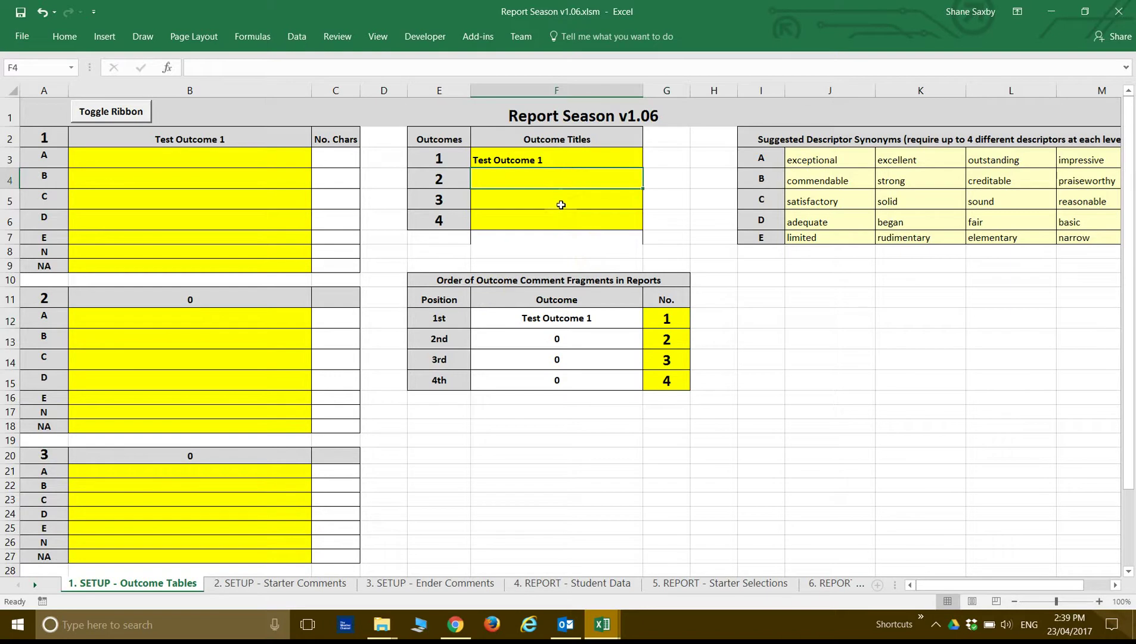
- Clear the autocomplete text and enter Outcome 2, Outcome 3 and Outcome 4 in F4:F6
text(T)
key(BackSpace)
key(BackSpace)
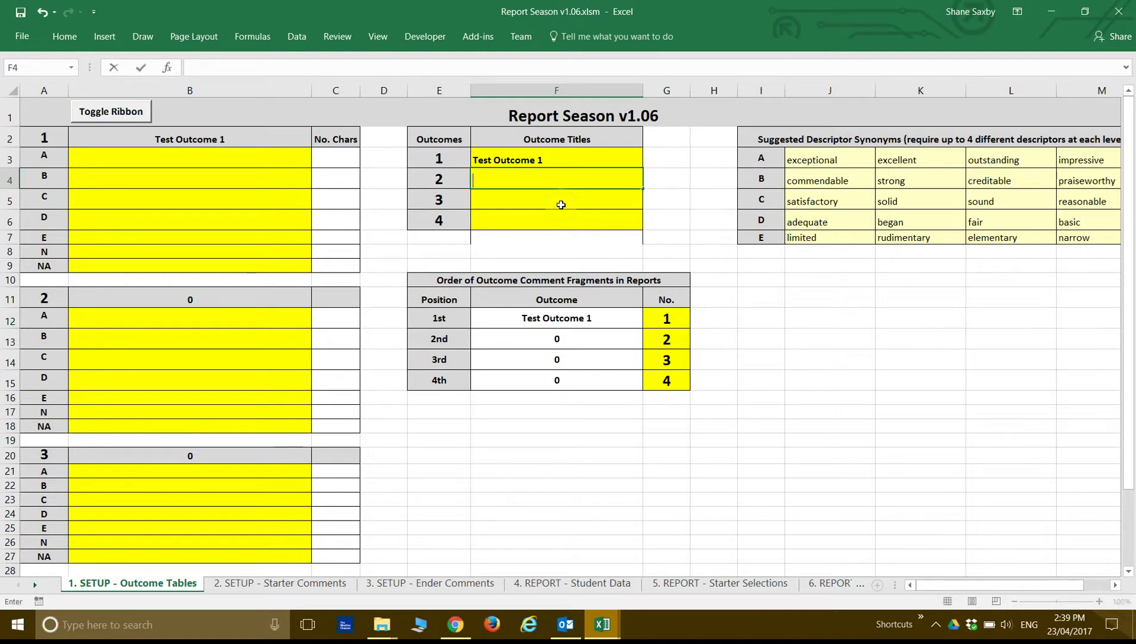
text(Outcome 2)
key(Return)
text(O)
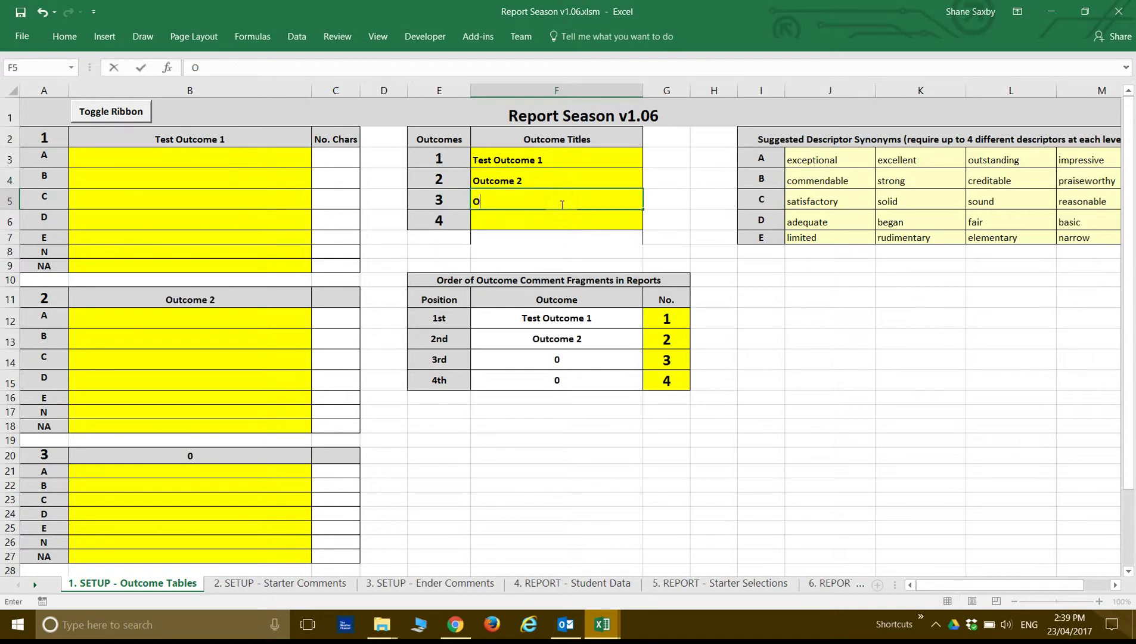
text(utcome 3)
key(Return)
text(Ou)
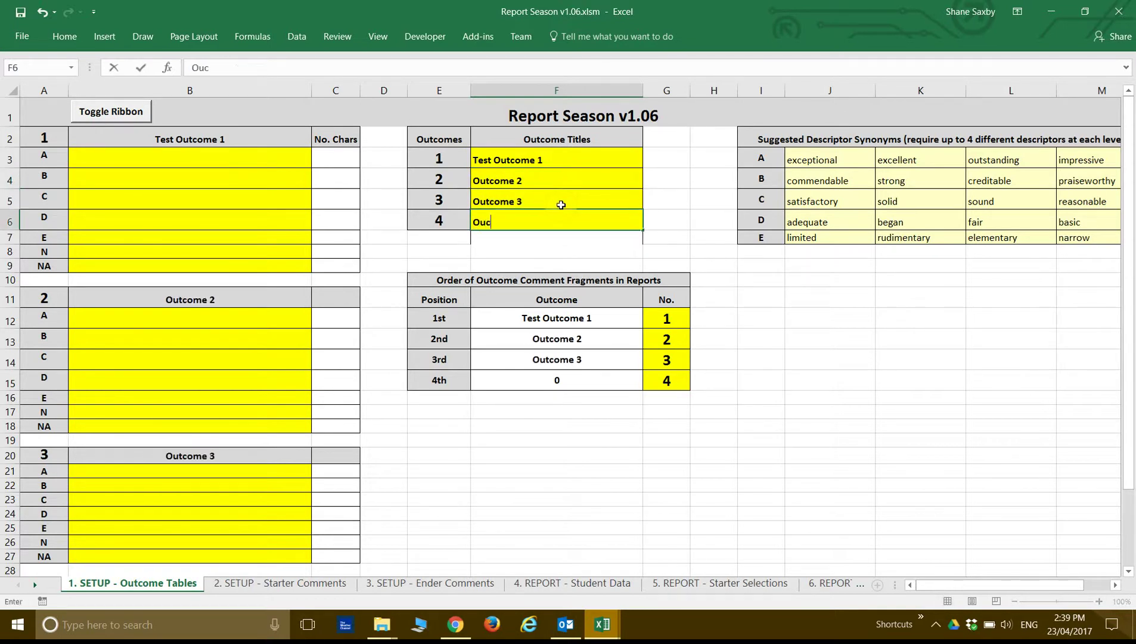
text(tcome 4)
key(Return)
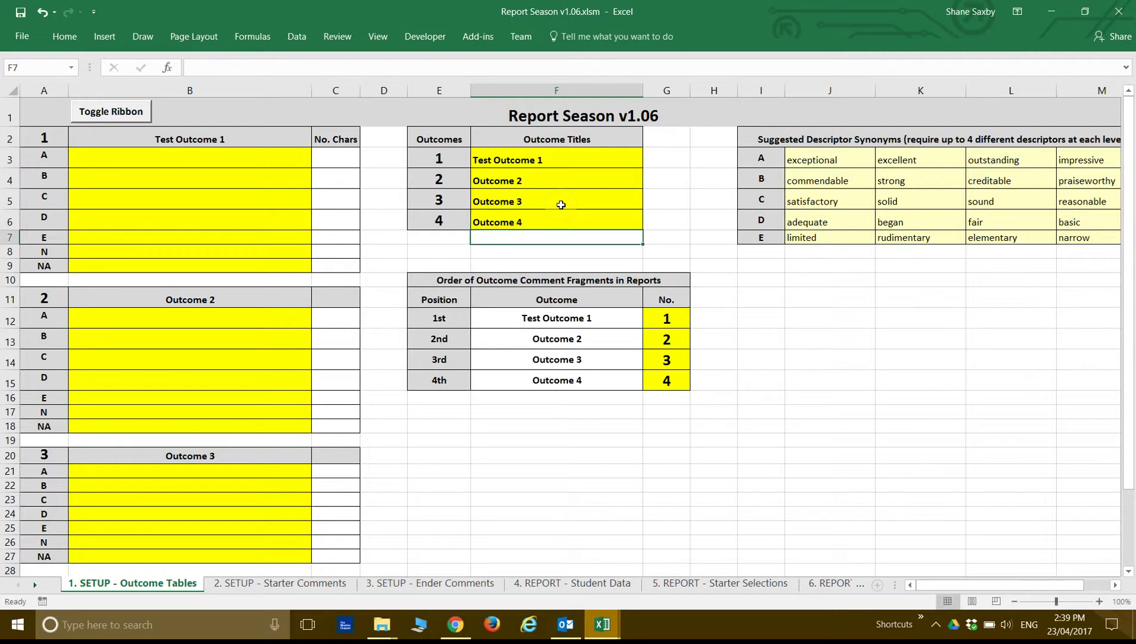
scroll(291, 369, down, 3)
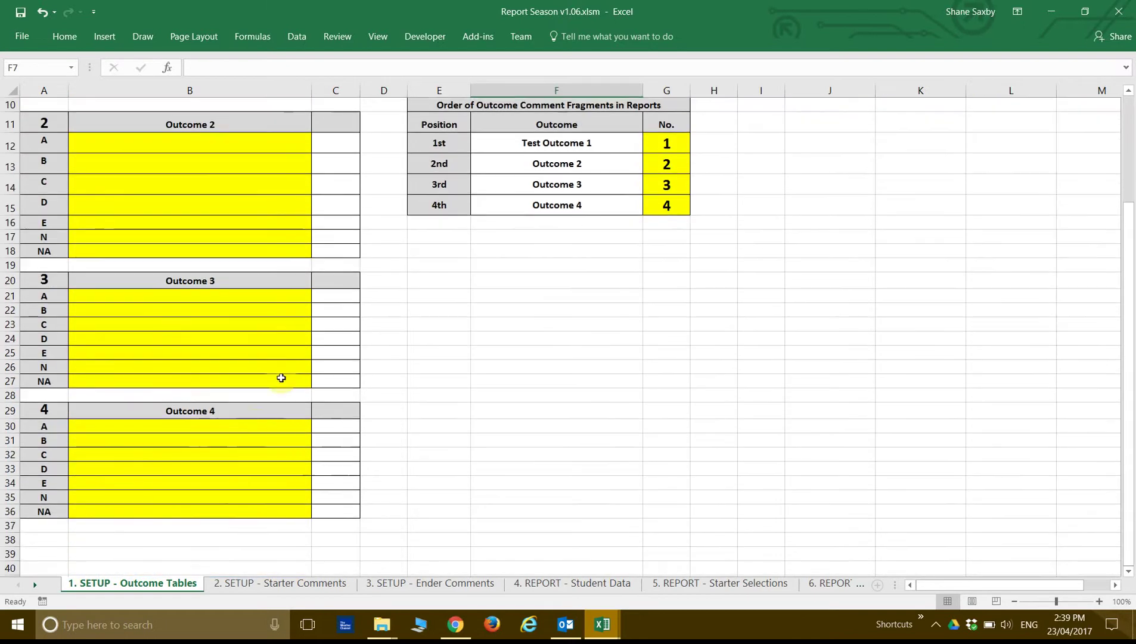
scroll(201, 434, up, 3)
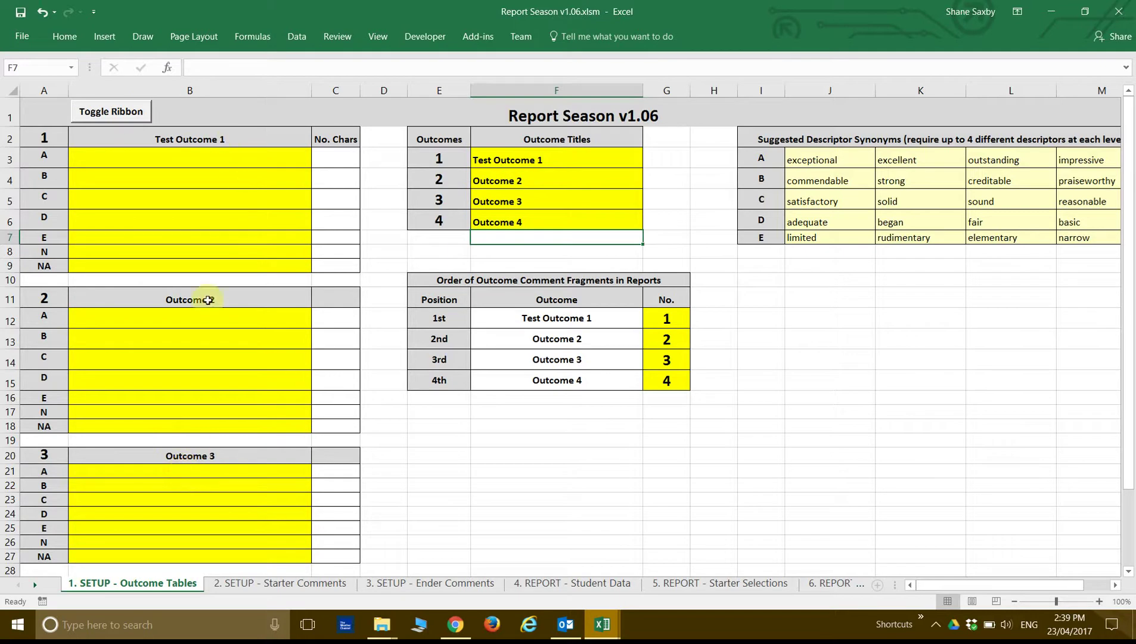
scroll(215, 448, down, 3)
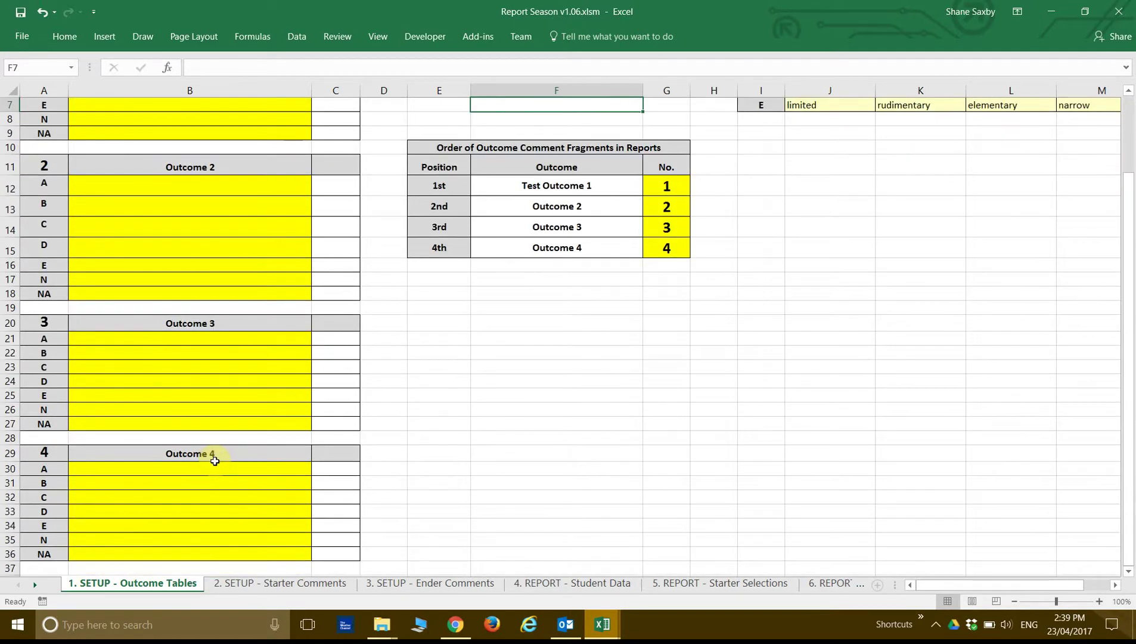
scroll(215, 462, up, 3)
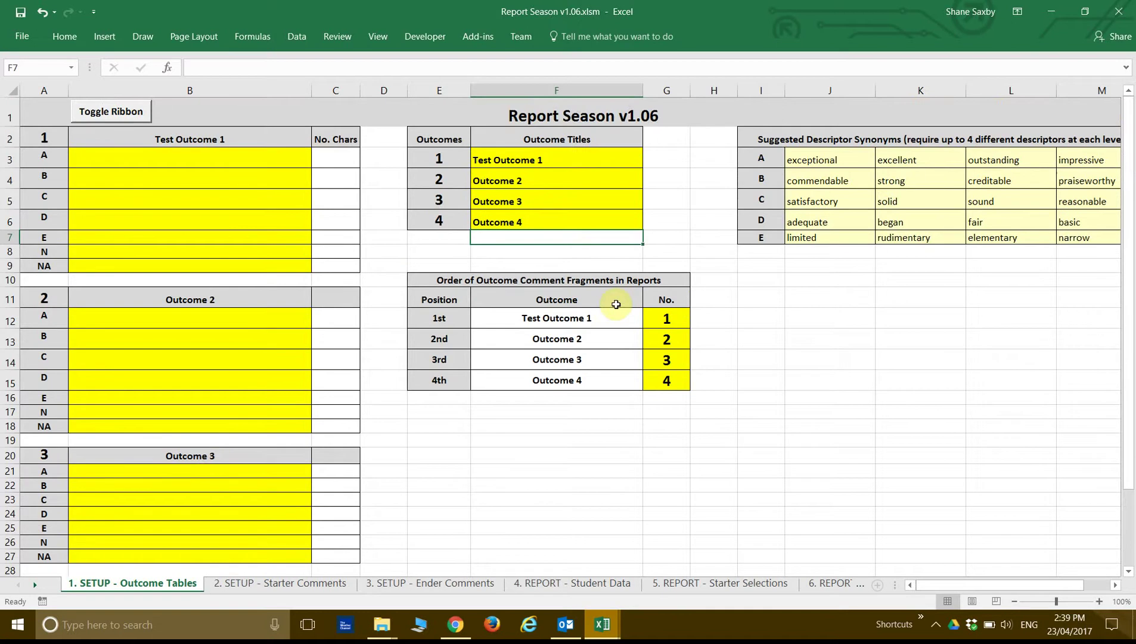
- Set G12 to 2 and G13 to 1 so Outcome 2 leads and Test Outcome 1 follows
click(670, 319)
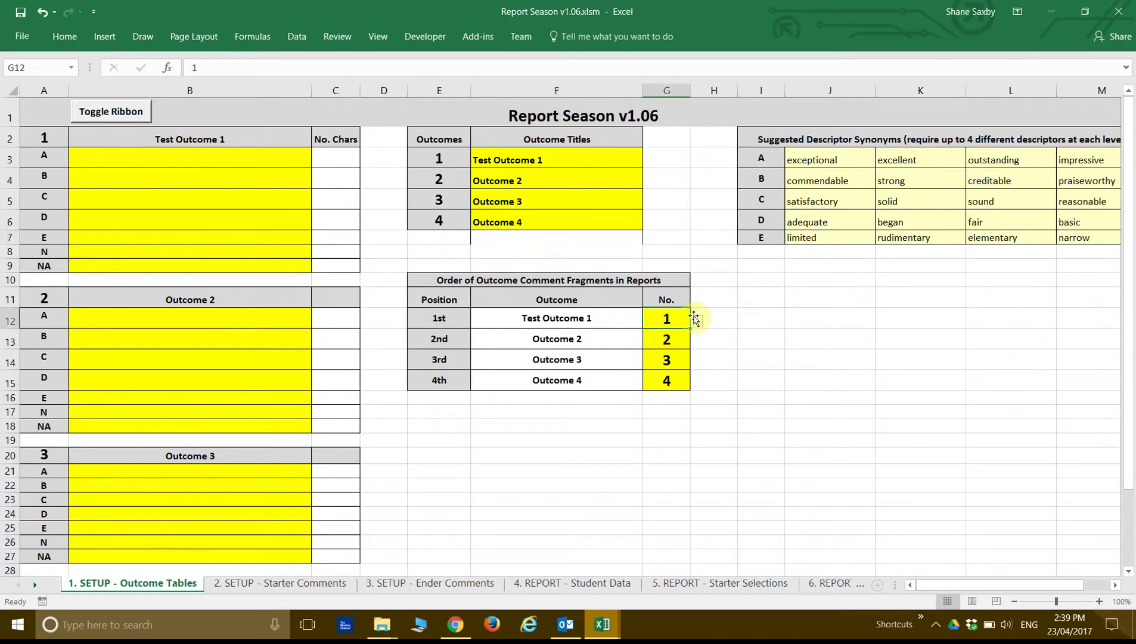
click(696, 322)
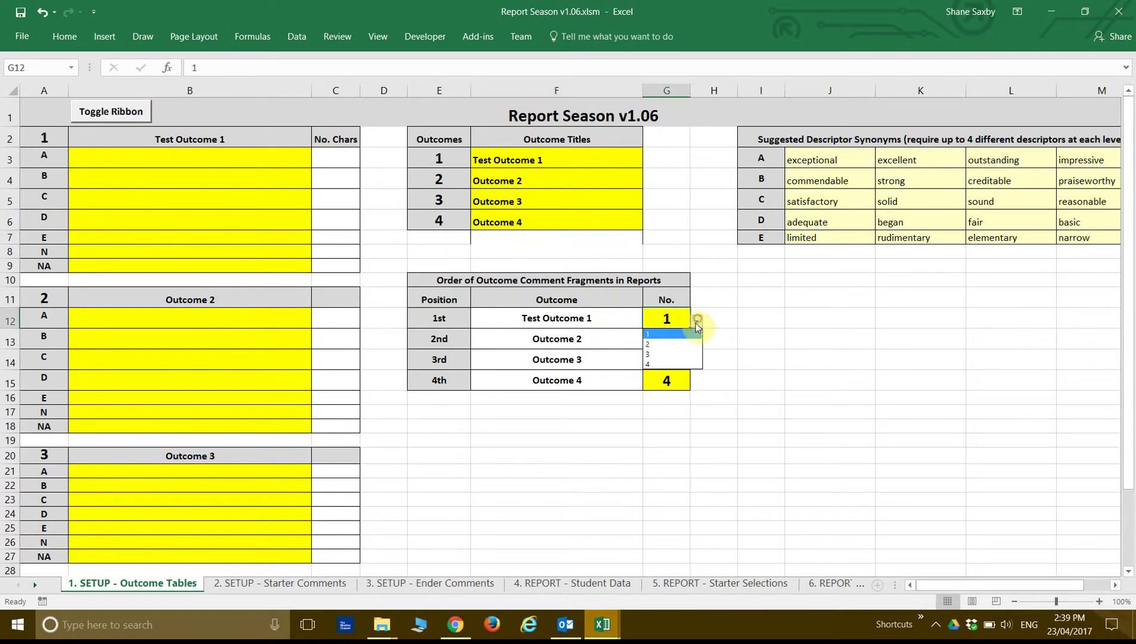
click(680, 355)
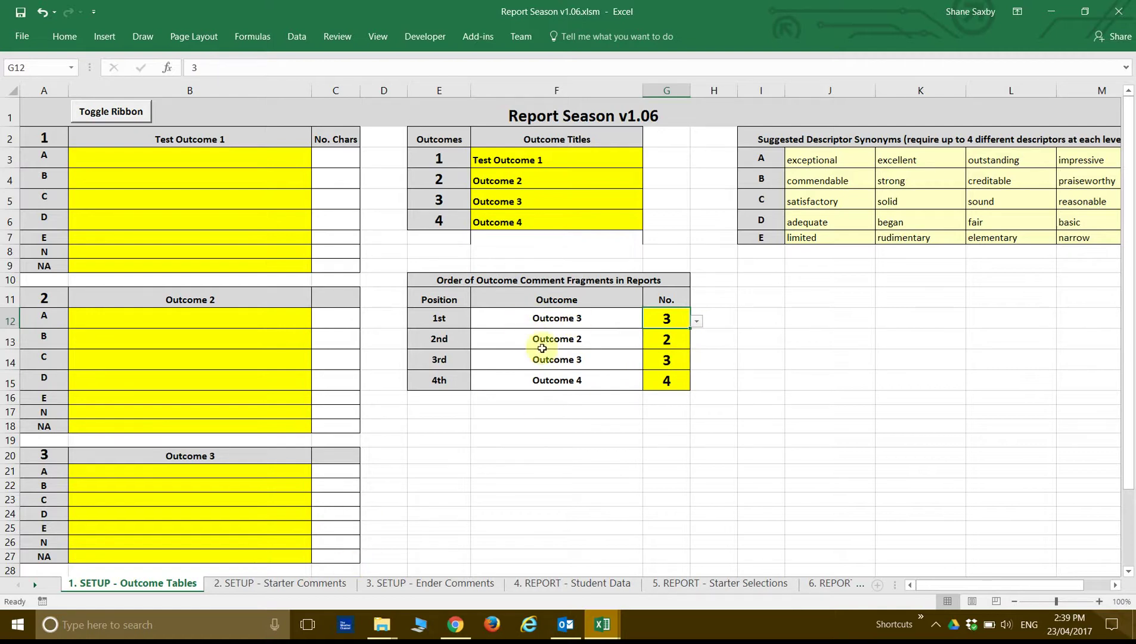
click(663, 340)
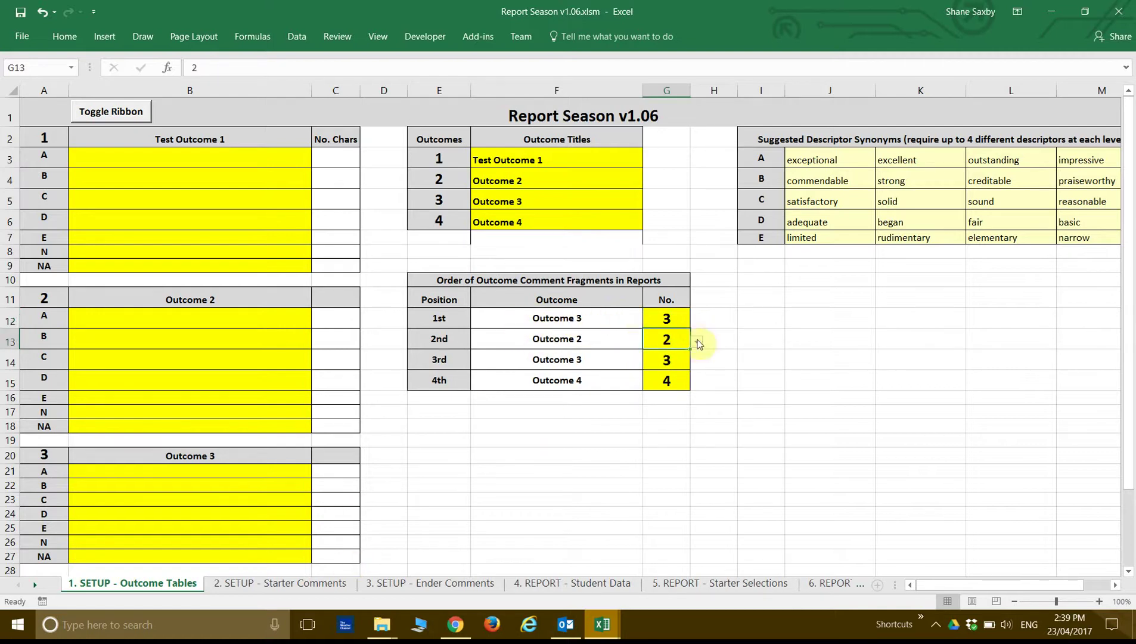
click(696, 340)
click(673, 356)
click(671, 316)
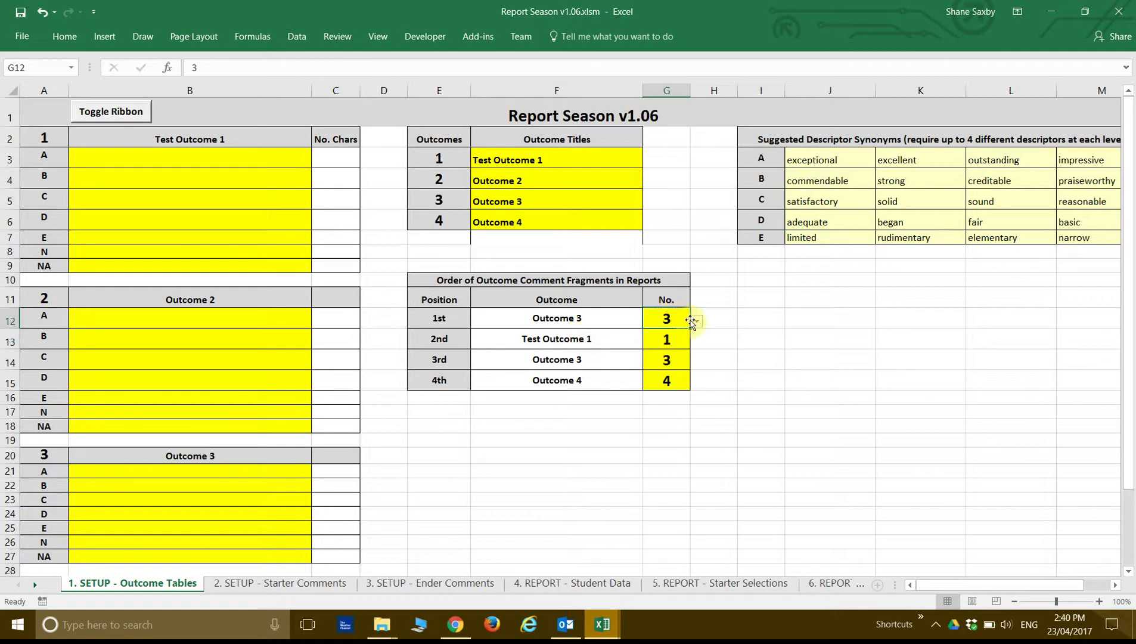
click(696, 320)
click(689, 344)
scroll(244, 291, down, 3)
- Scroll through the Outcome Tables sheet to review the titles and fragment order
scroll(243, 292, up, 3)
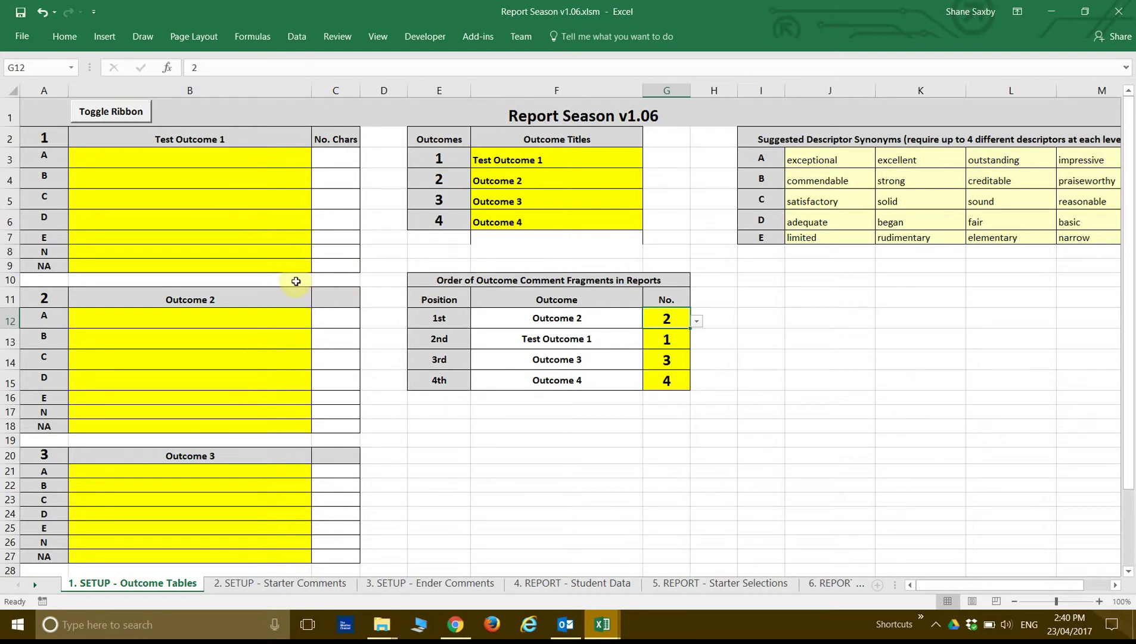
scroll(352, 380, down, 3)
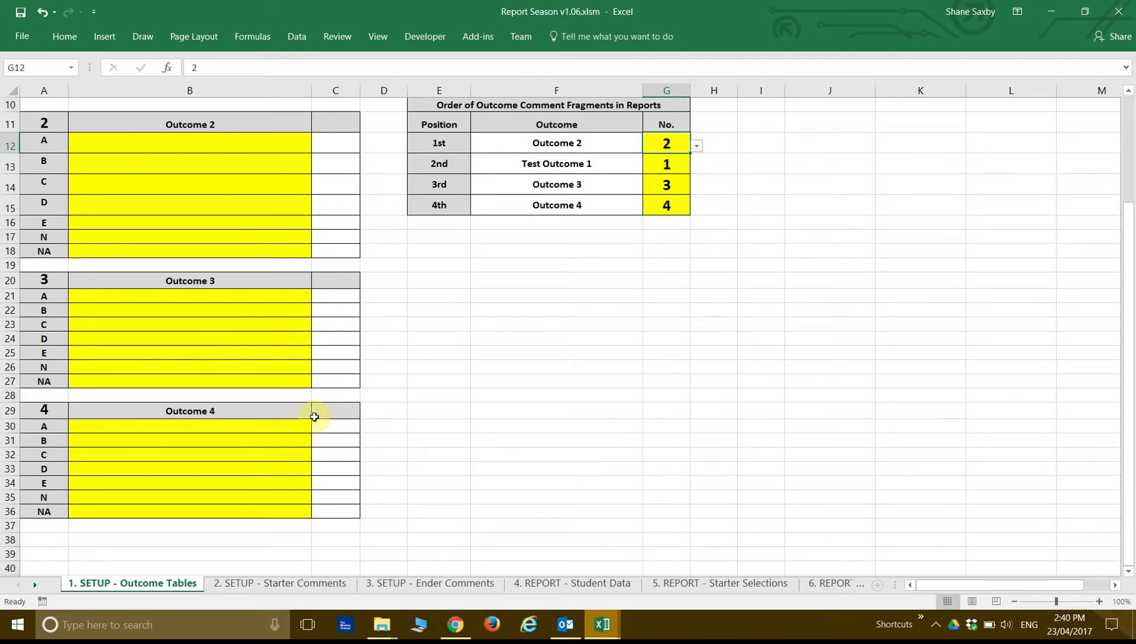
scroll(319, 358, up, 3)
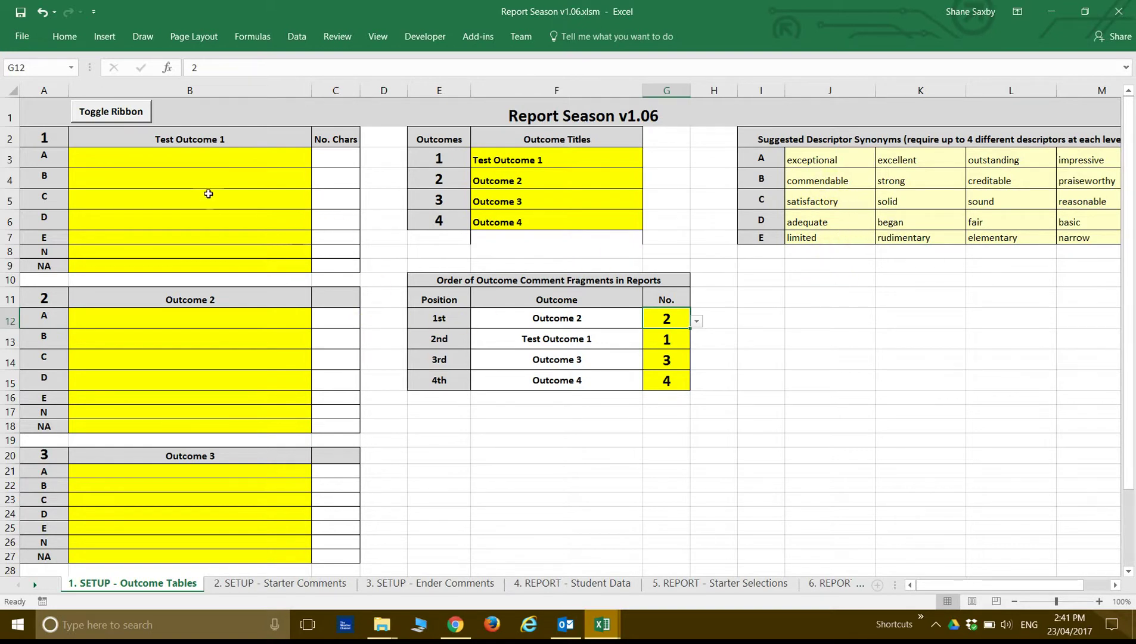
scroll(137, 332, down, 3)
scroll(137, 334, up, 3)
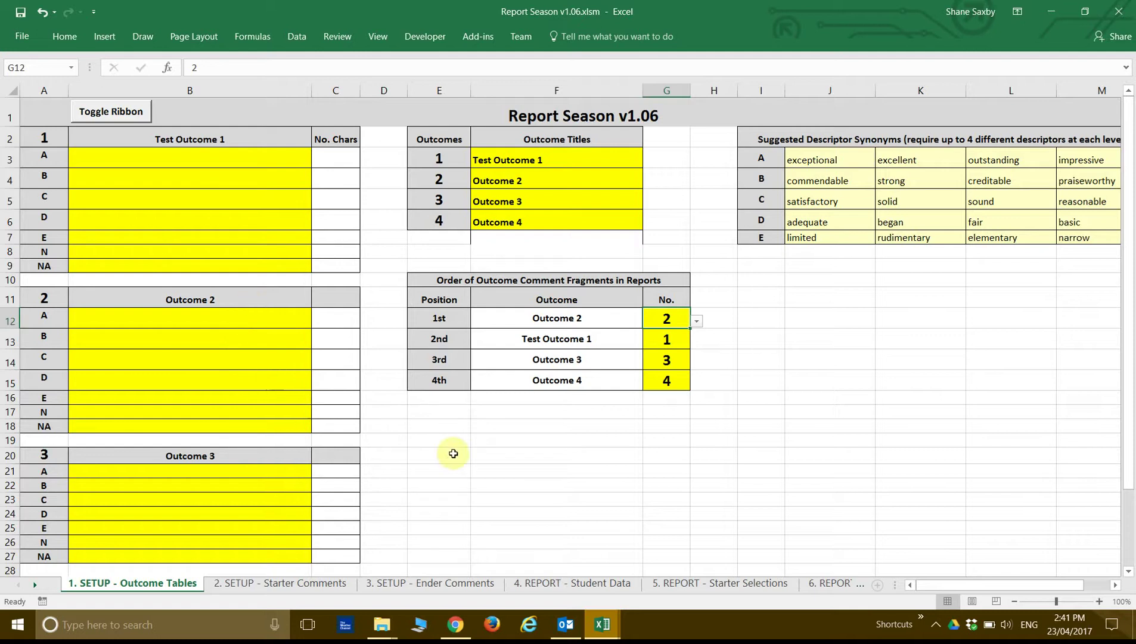
- Open the 4. REPORT - Student Data sheet to check its grade column headings
click(557, 587)
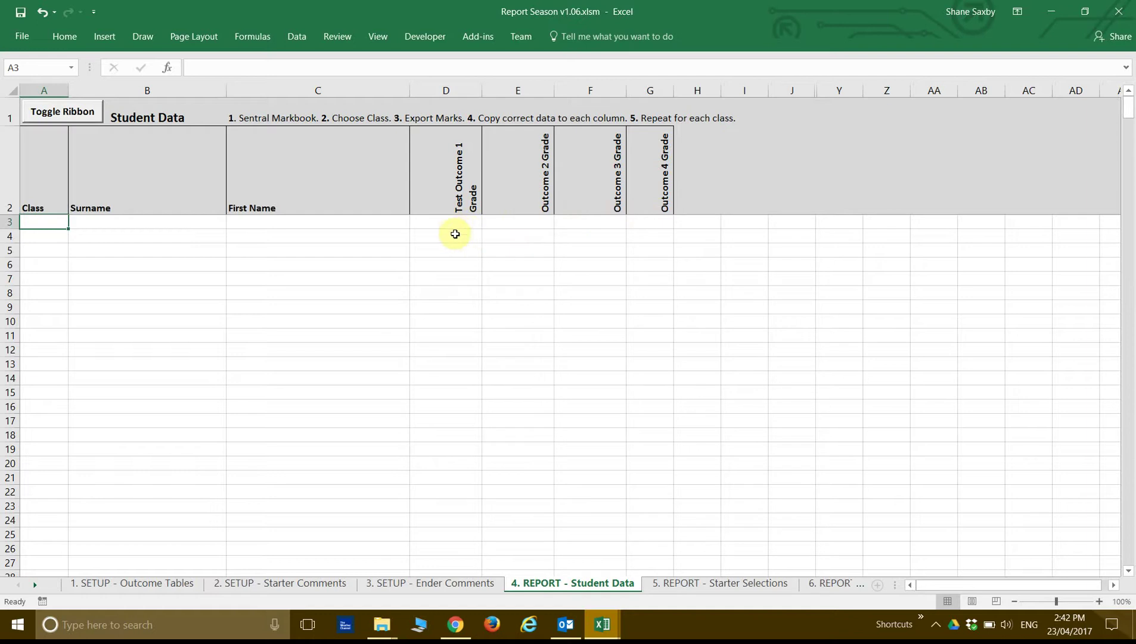
- Return to the Outcome Tables sheet, then switch to the completed example workbook
click(145, 587)
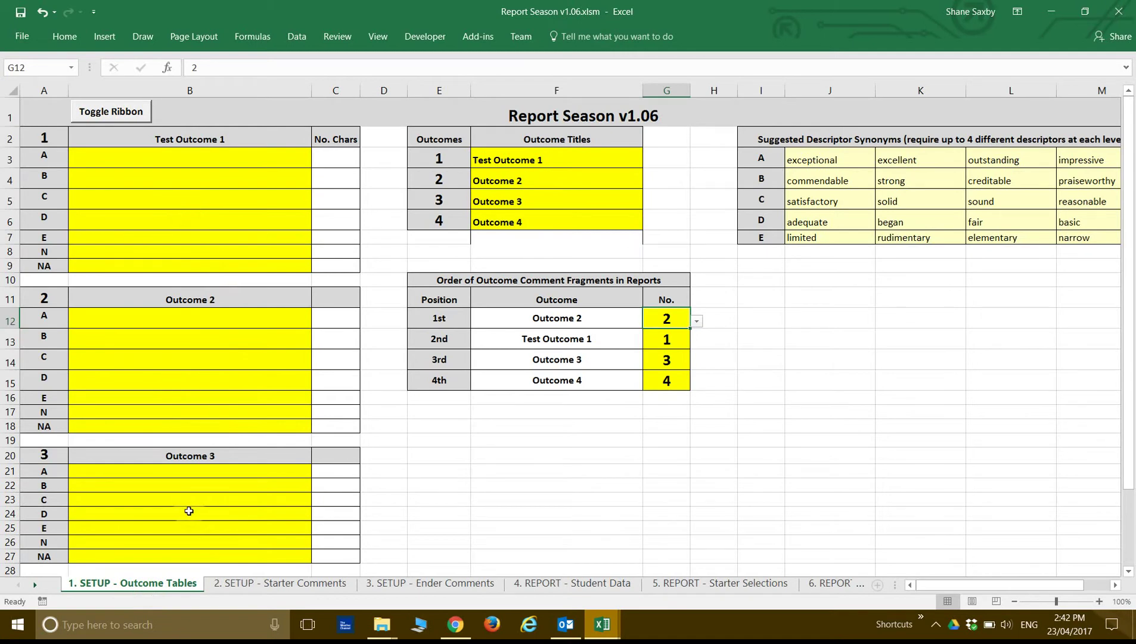
scroll(187, 512, down, 2)
scroll(190, 528, up, 2)
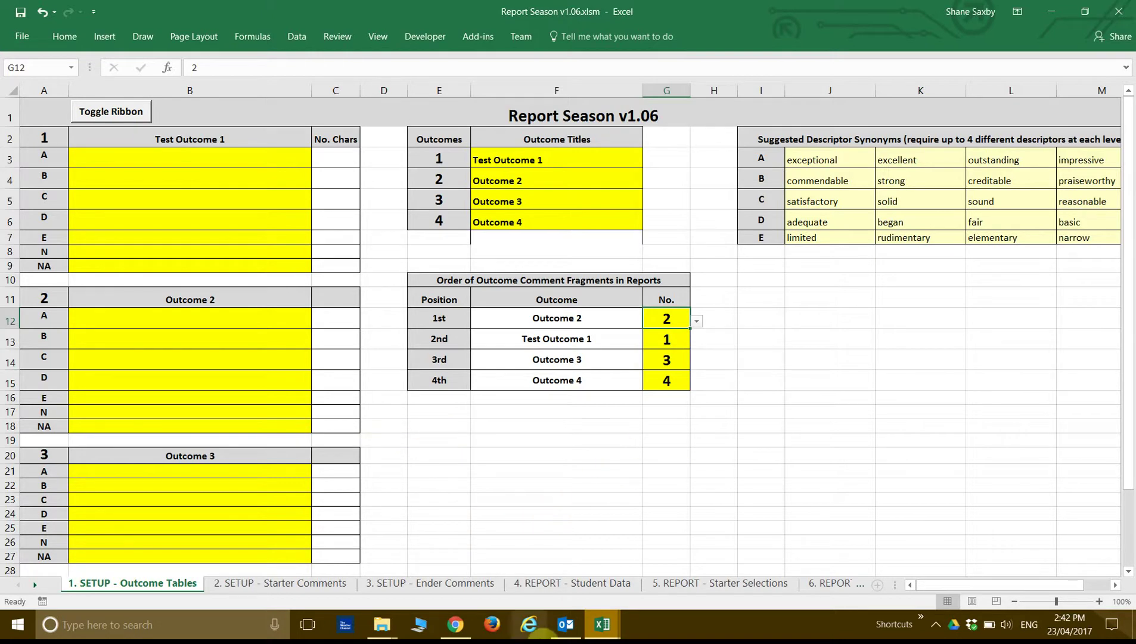
mouse_move(605, 621)
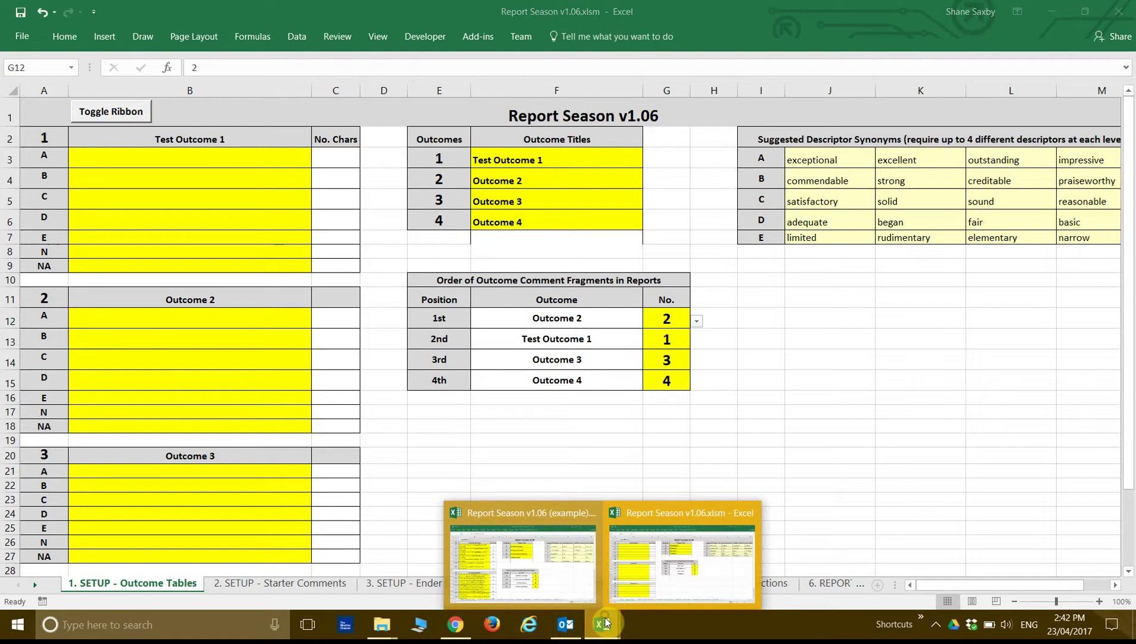
click(657, 561)
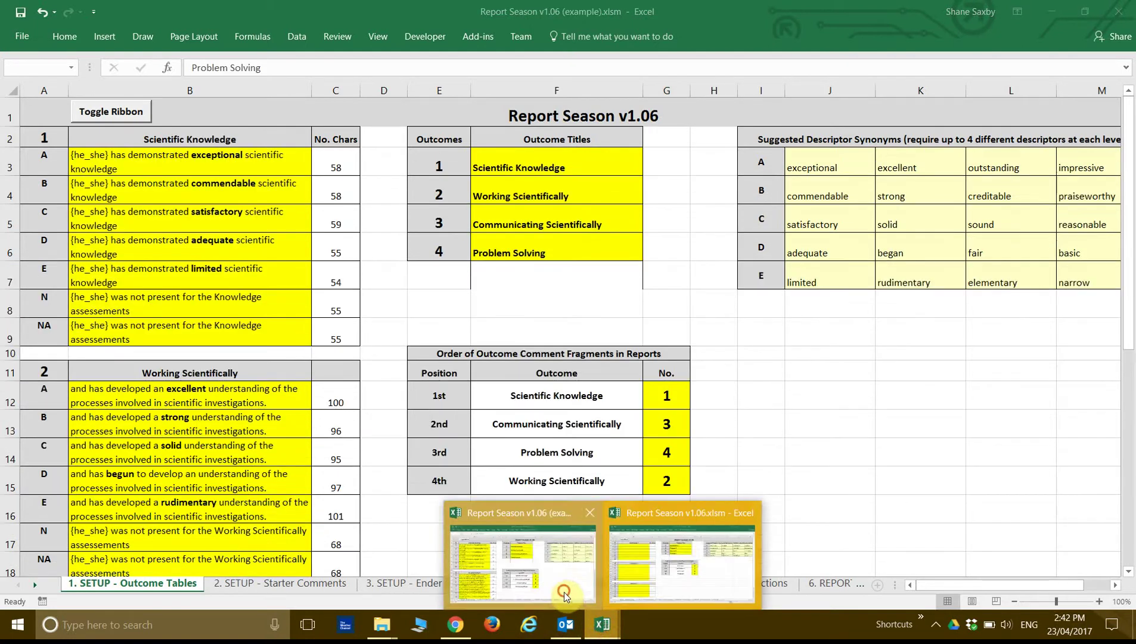
- Bring the Report Season v1.06 (example).xlsm workbook to the front
click(571, 596)
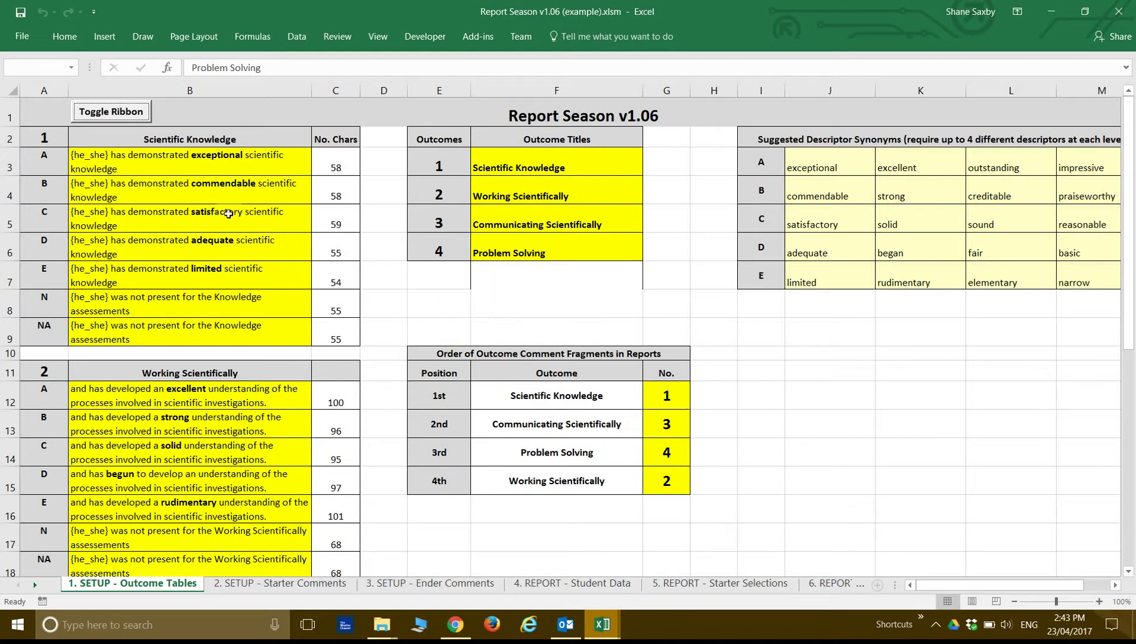
drag(169, 155, 163, 326)
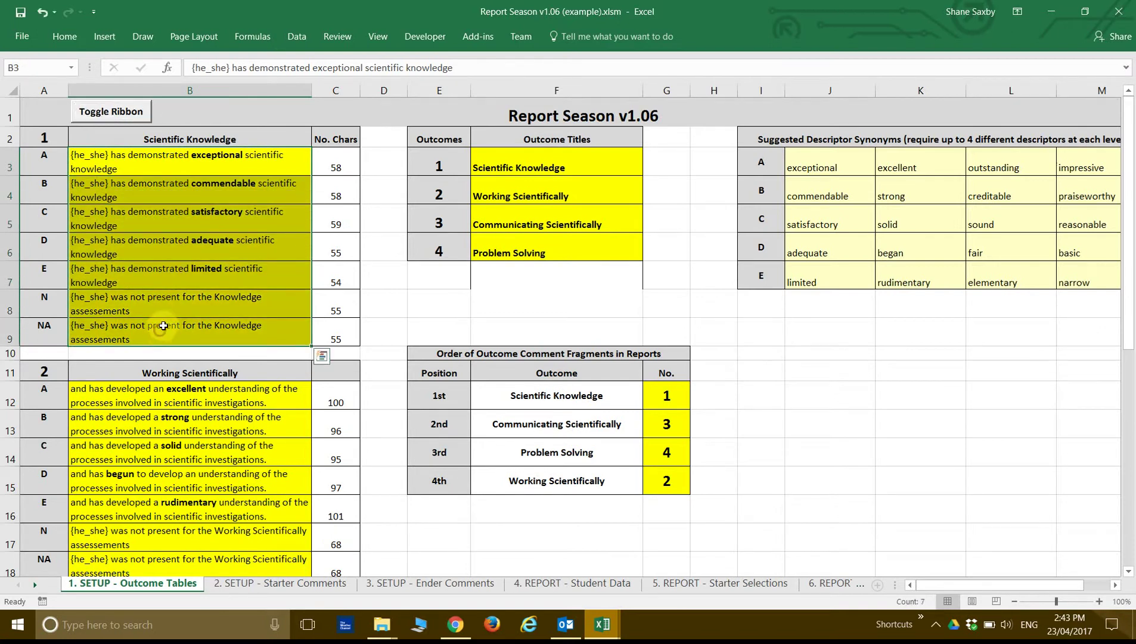
click(224, 172)
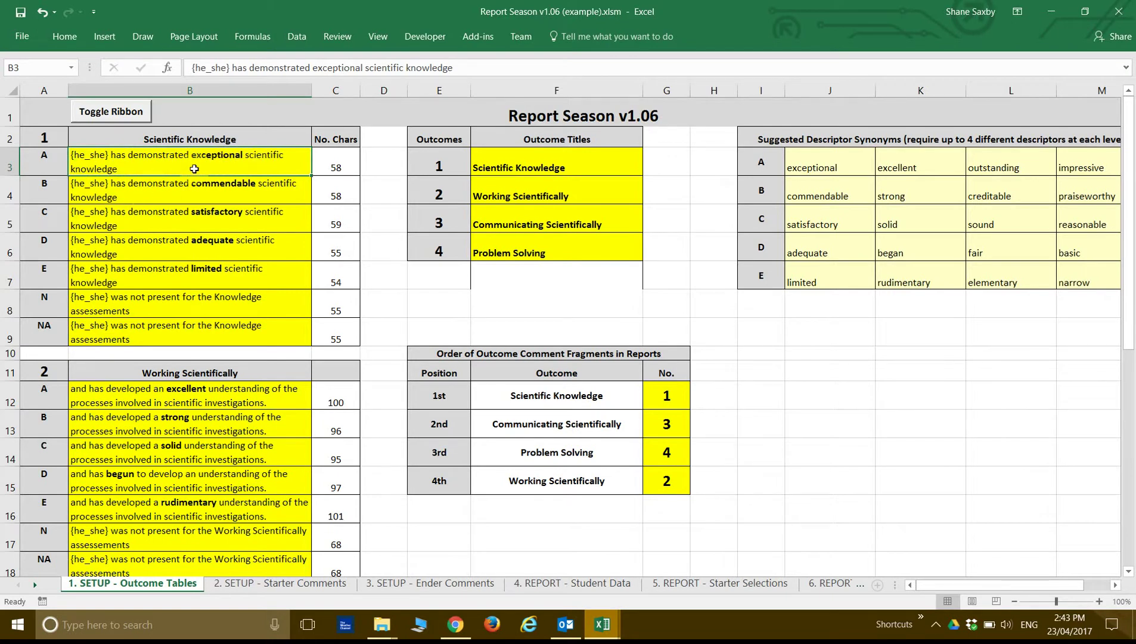
click(825, 168)
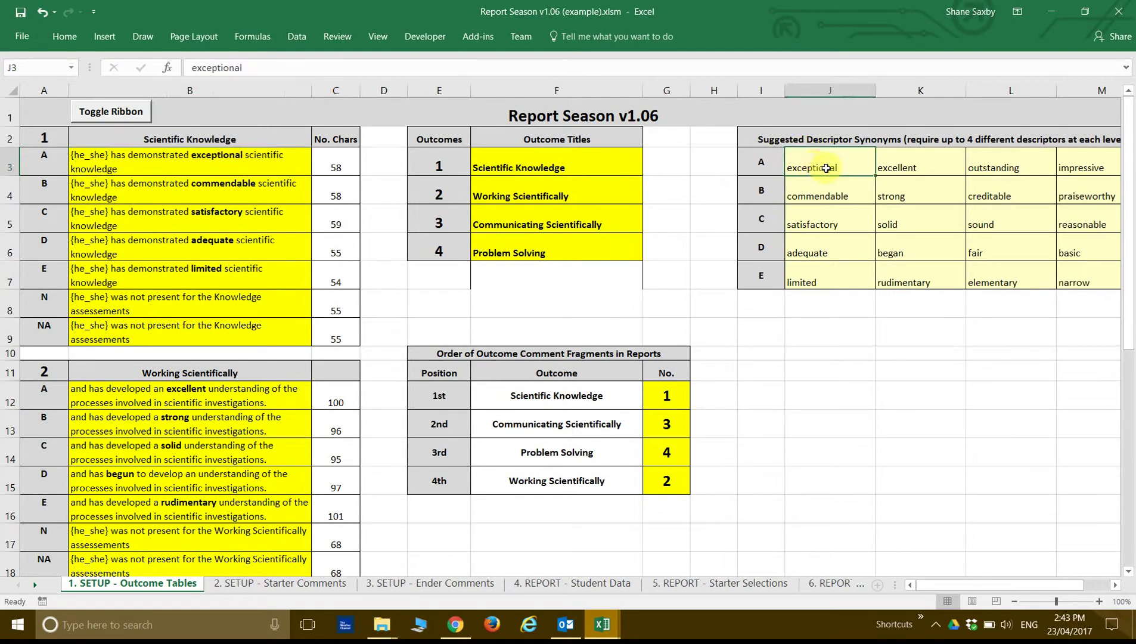
click(215, 399)
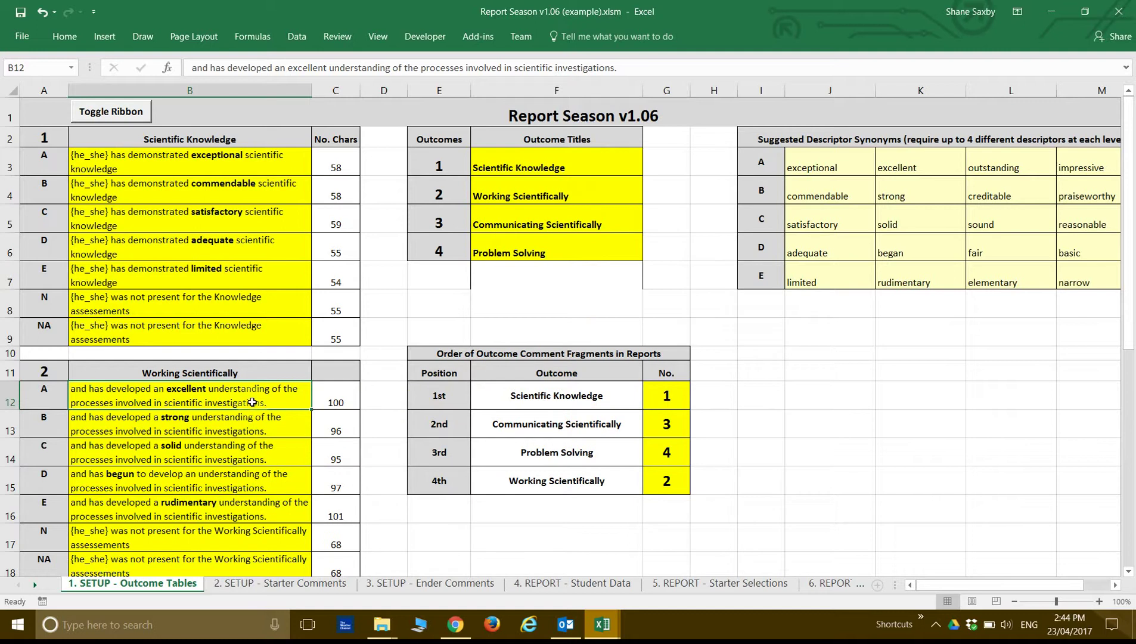
scroll(252, 402, down, 2)
scroll(246, 400, down, 1)
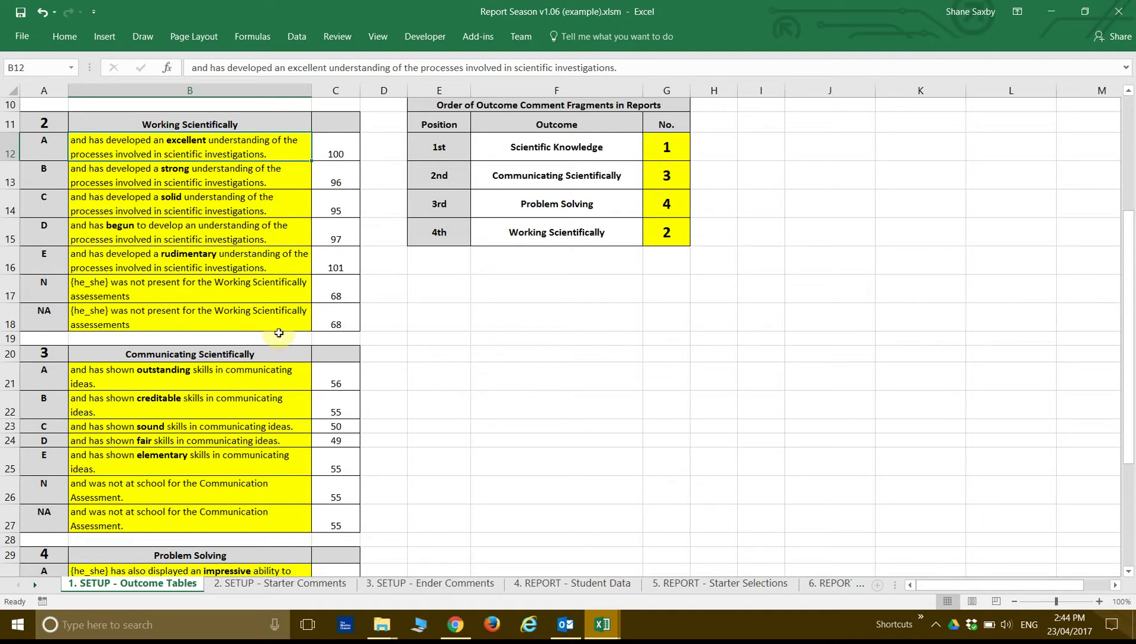
scroll(255, 262, up, 1)
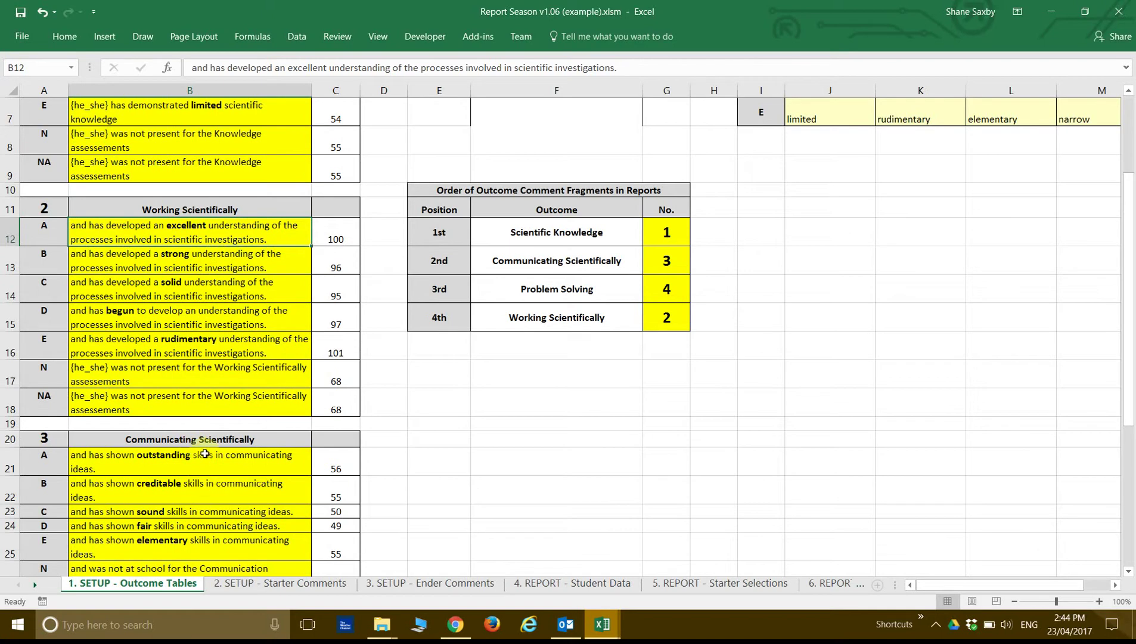
scroll(379, 480, down, 2)
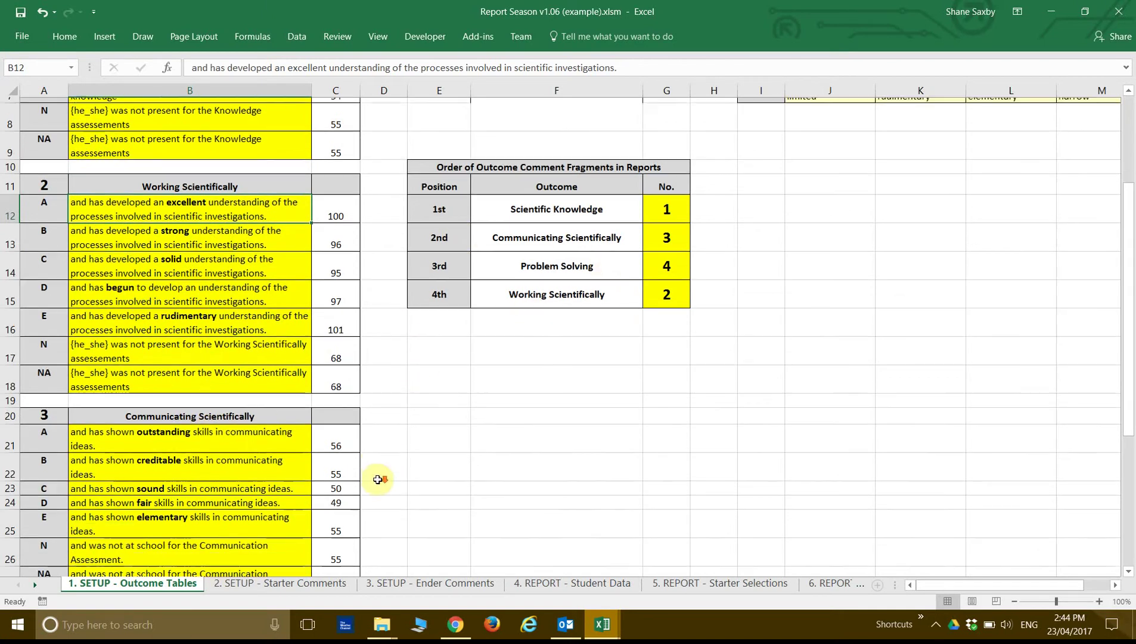
scroll(257, 476, down, 2)
scroll(222, 480, up, 2)
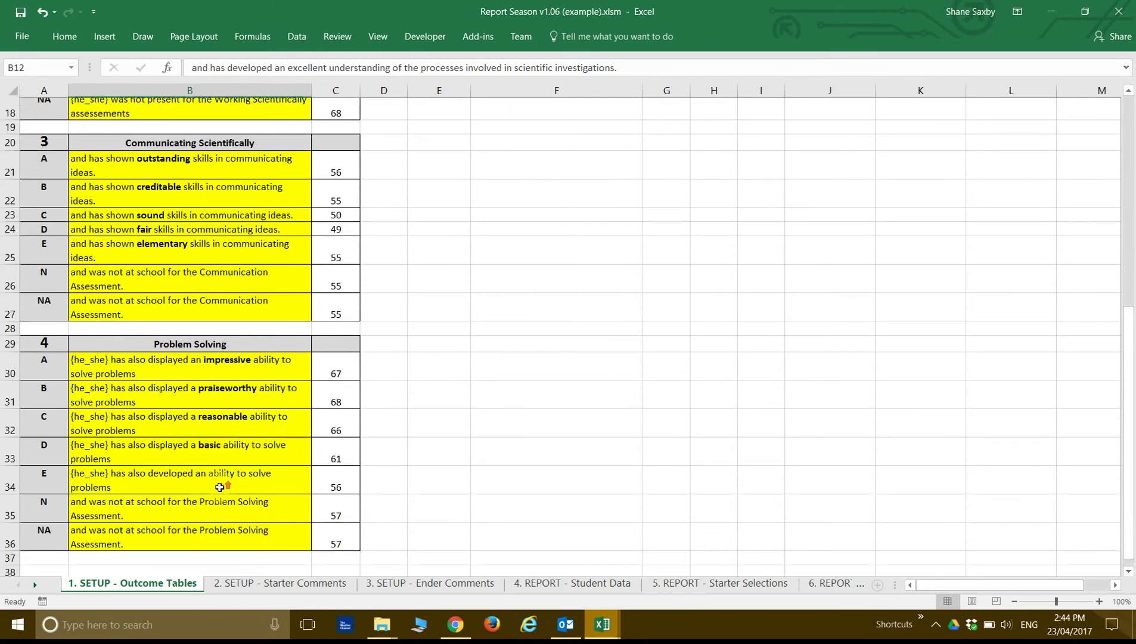
scroll(218, 483, up, 3)
scroll(219, 482, up, 1)
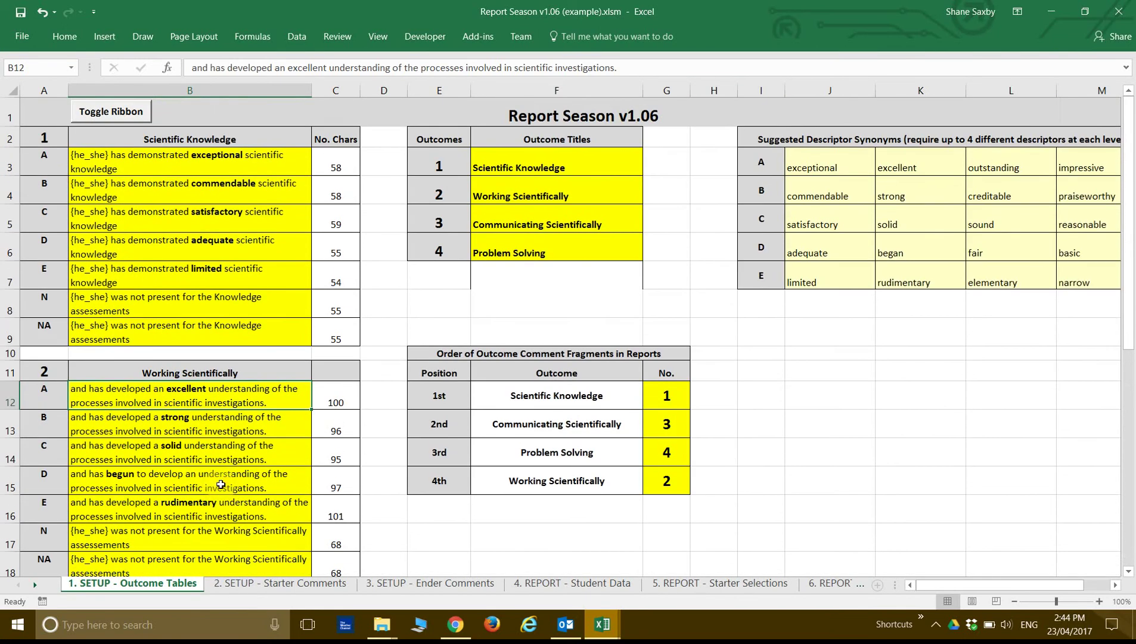
scroll(221, 482, down, 5)
scroll(222, 485, down, 2)
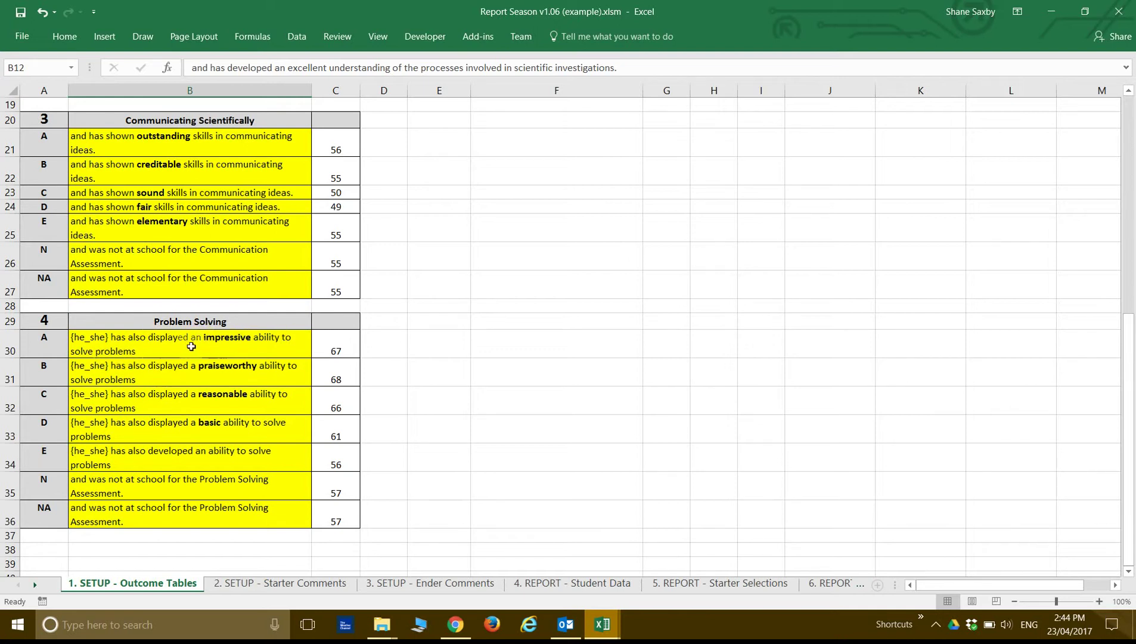
scroll(212, 361, up, 4)
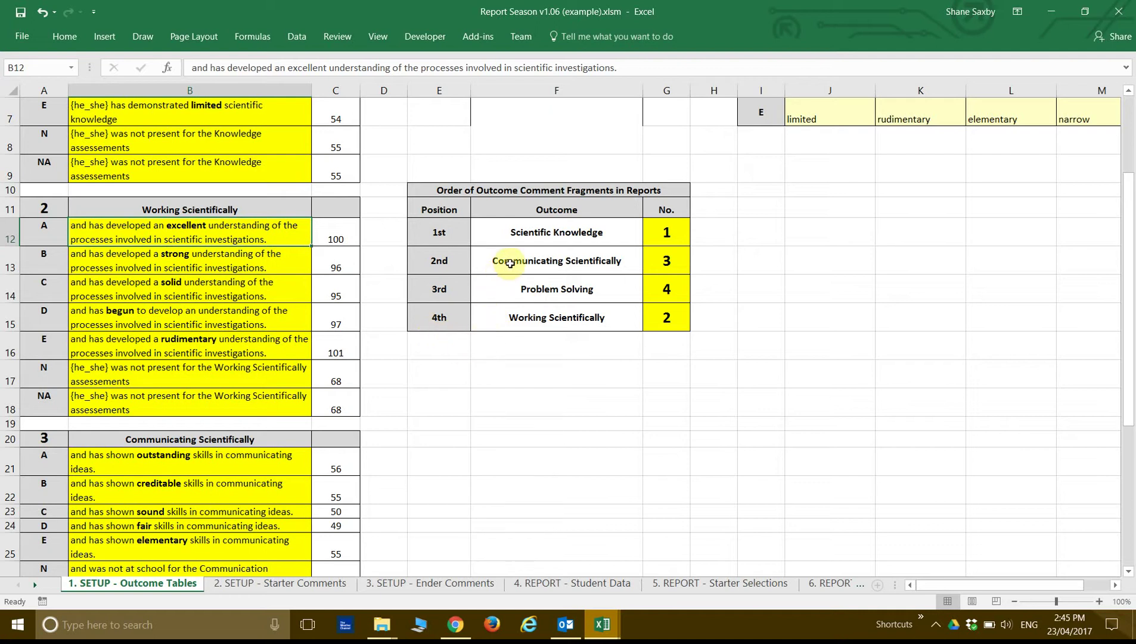
scroll(232, 465, down, 2)
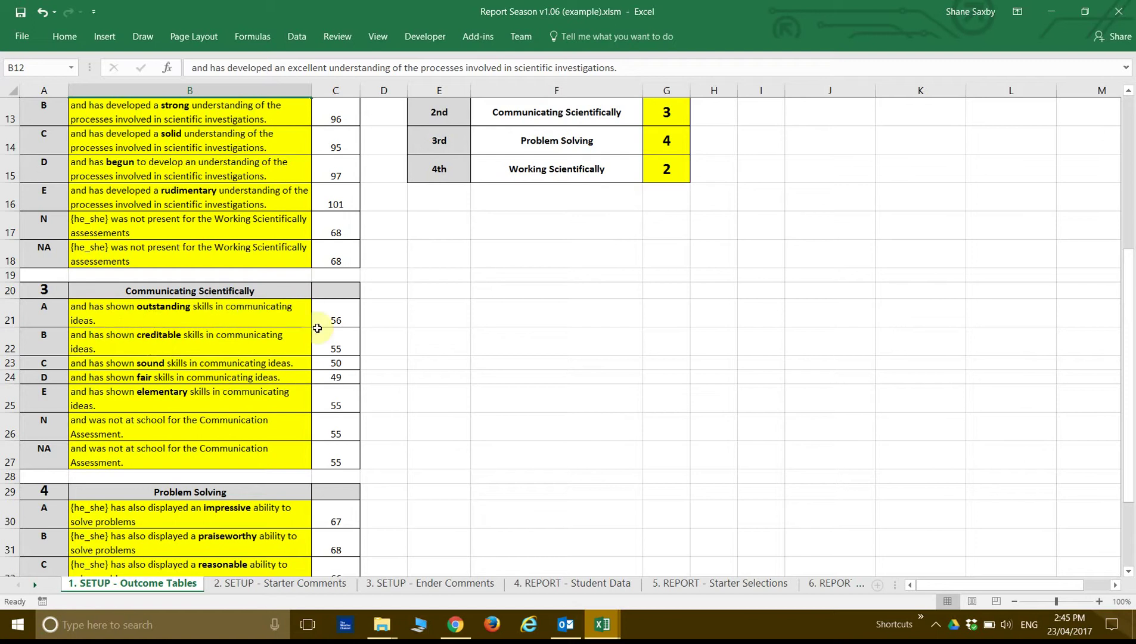
scroll(317, 327, up, 4)
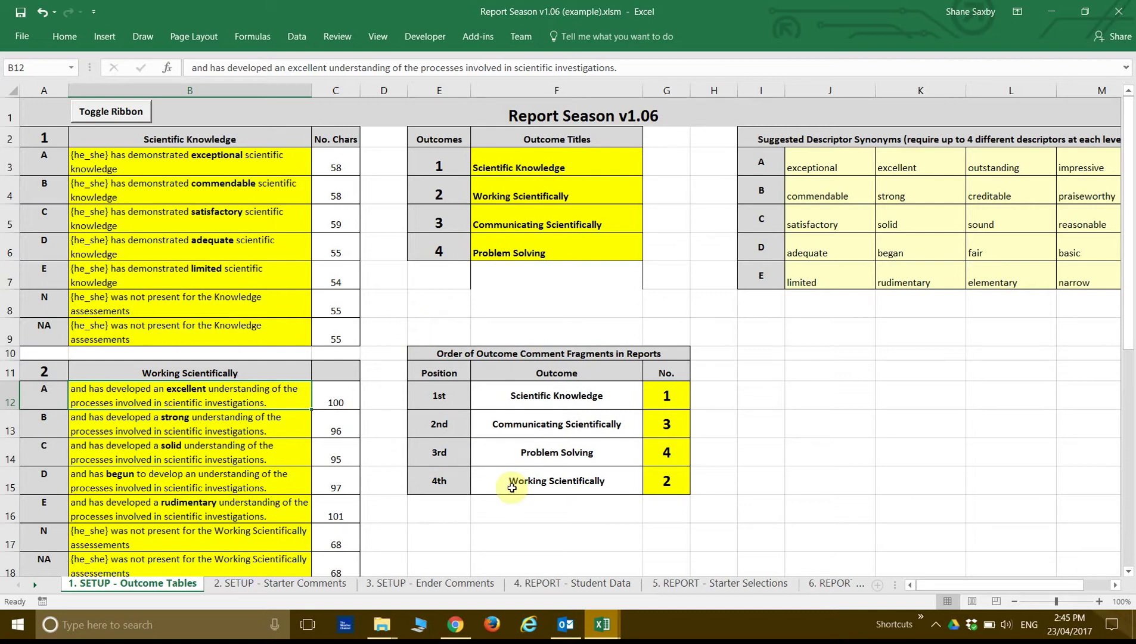
- View the Student Data sheet, then the 5. REPORT - Starter Selections sheet
click(568, 584)
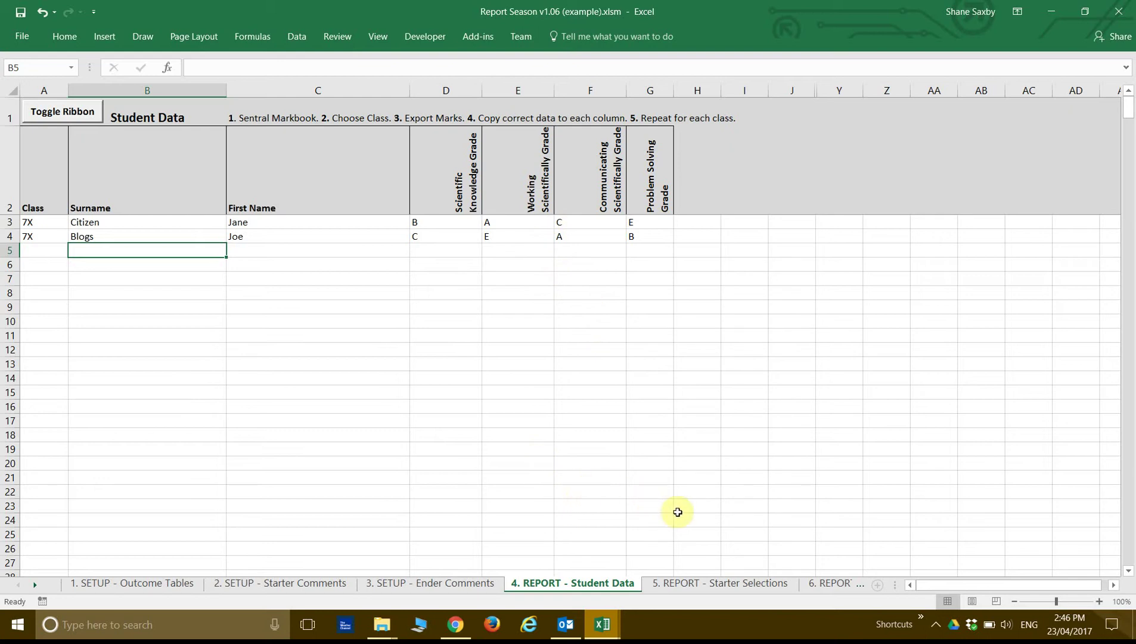
click(693, 587)
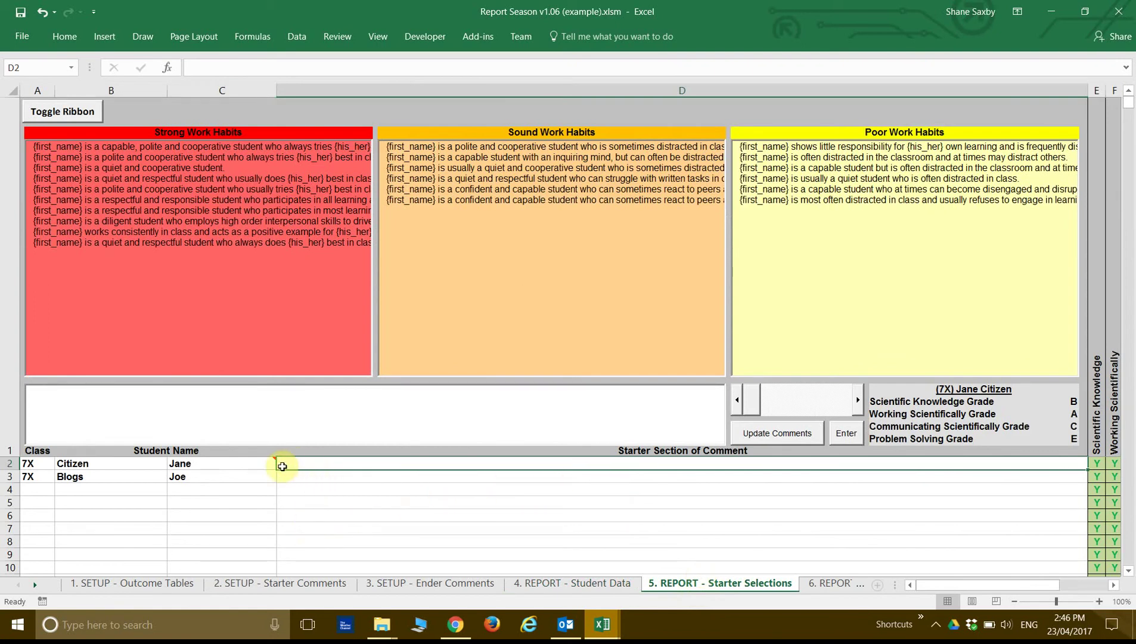
mouse_move(262, 466)
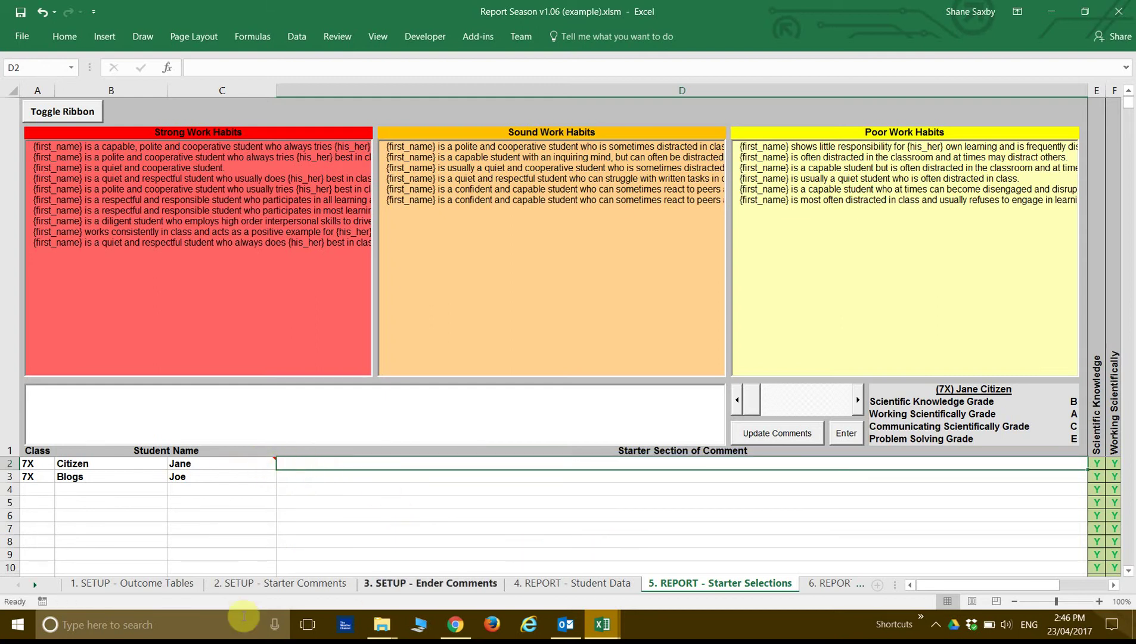
- Highlight the students' four outcome grades D3:G4 on the Student Data sheet
click(133, 587)
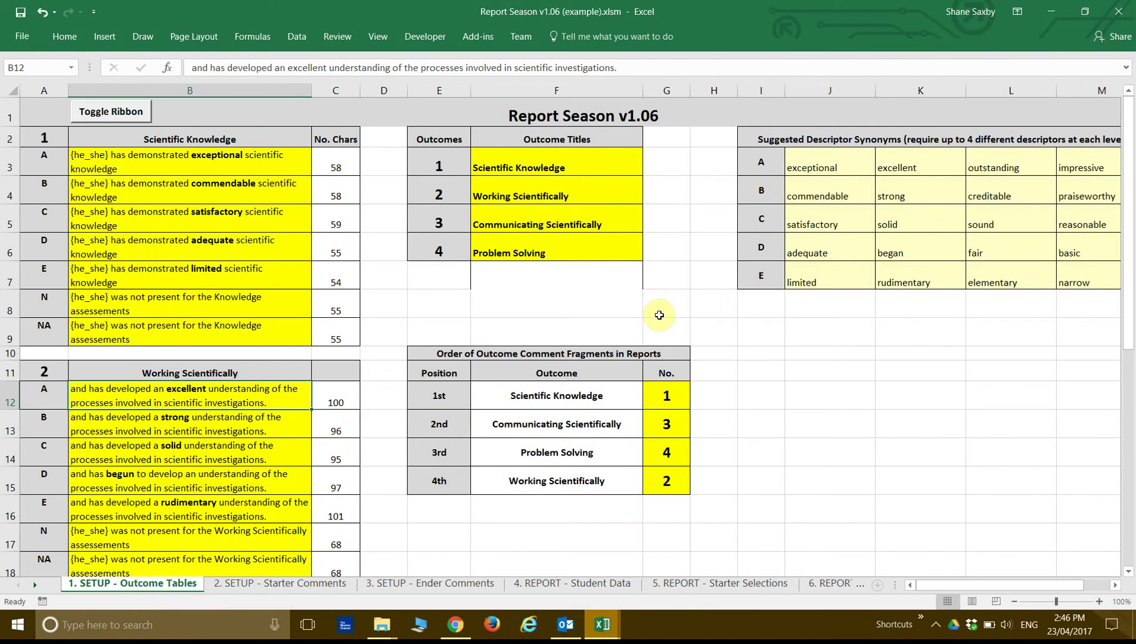
click(565, 582)
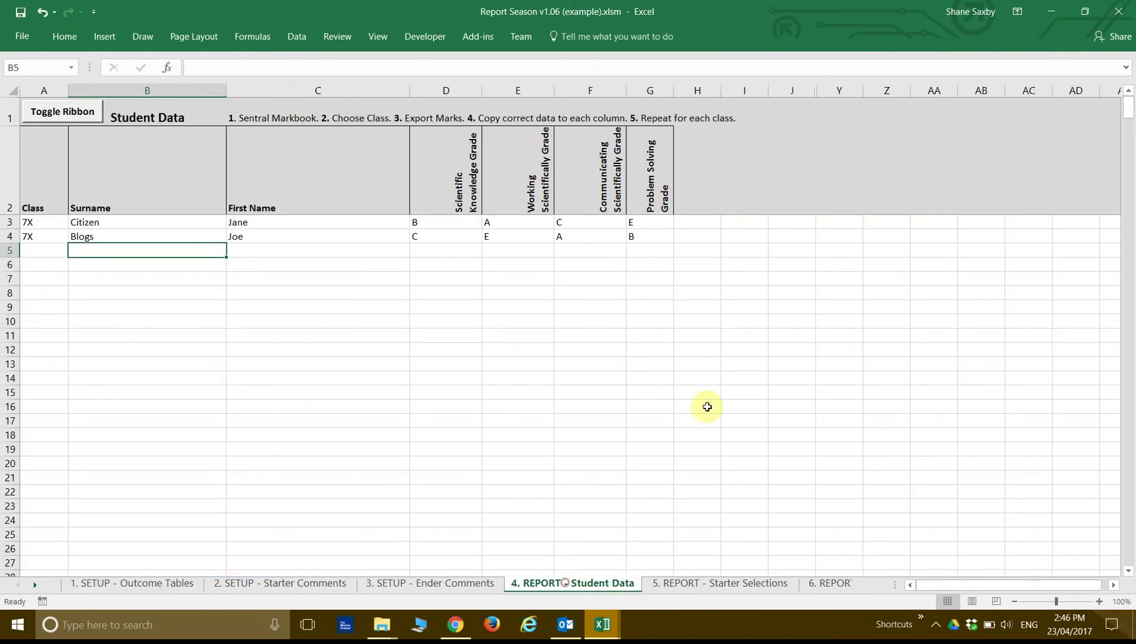
drag(455, 223, 631, 234)
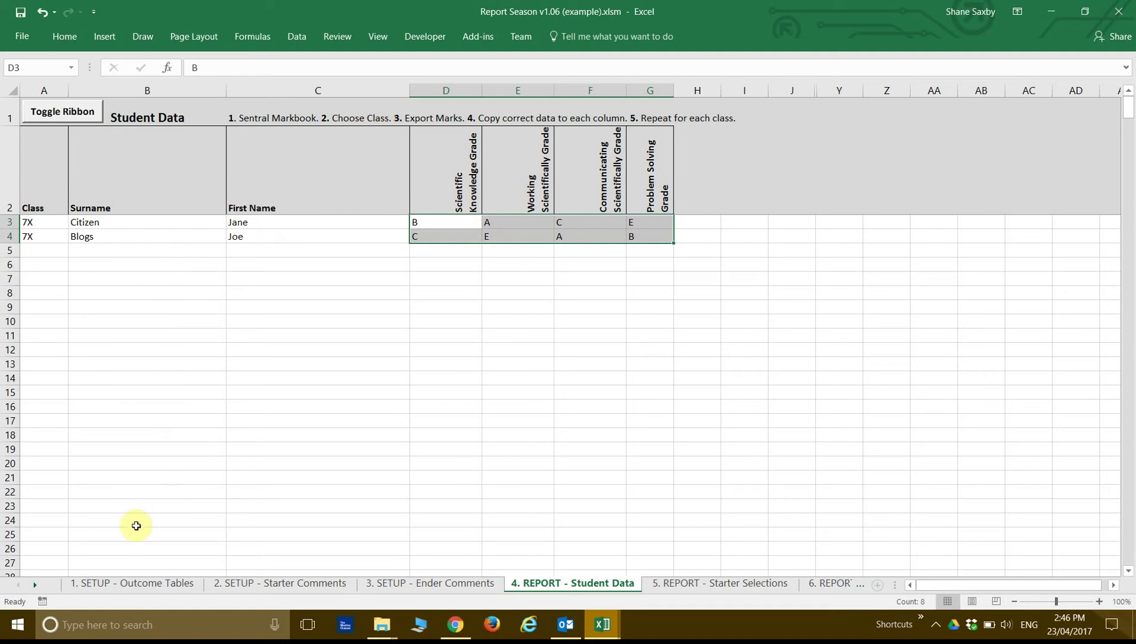
click(126, 589)
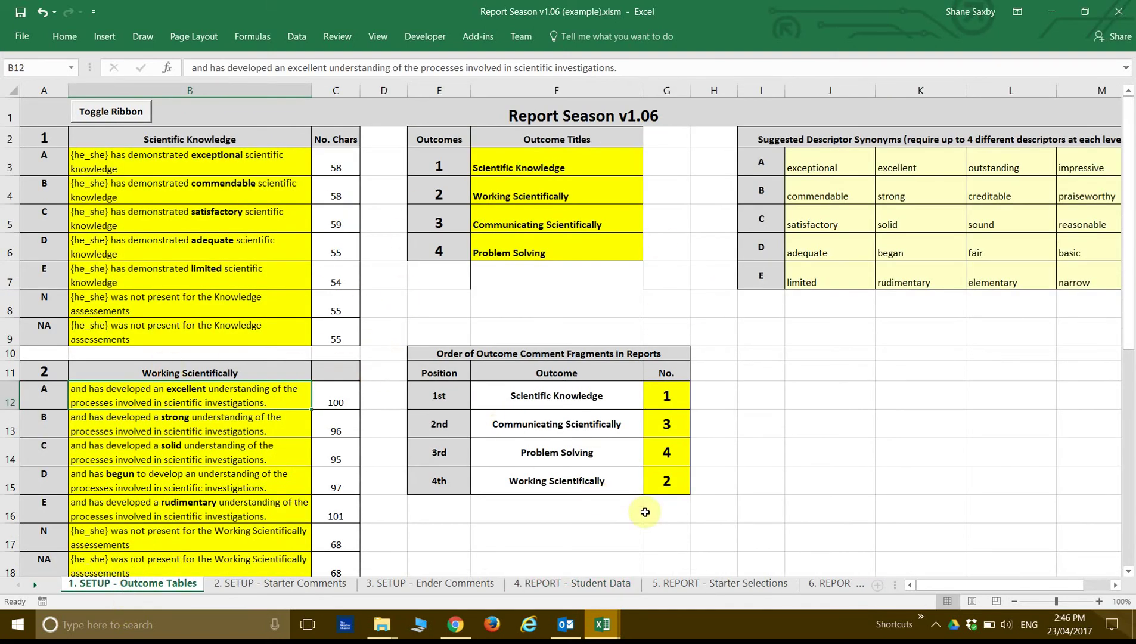
- Preview the second student's grades and starter comment, then return to Outcome Tables
click(659, 586)
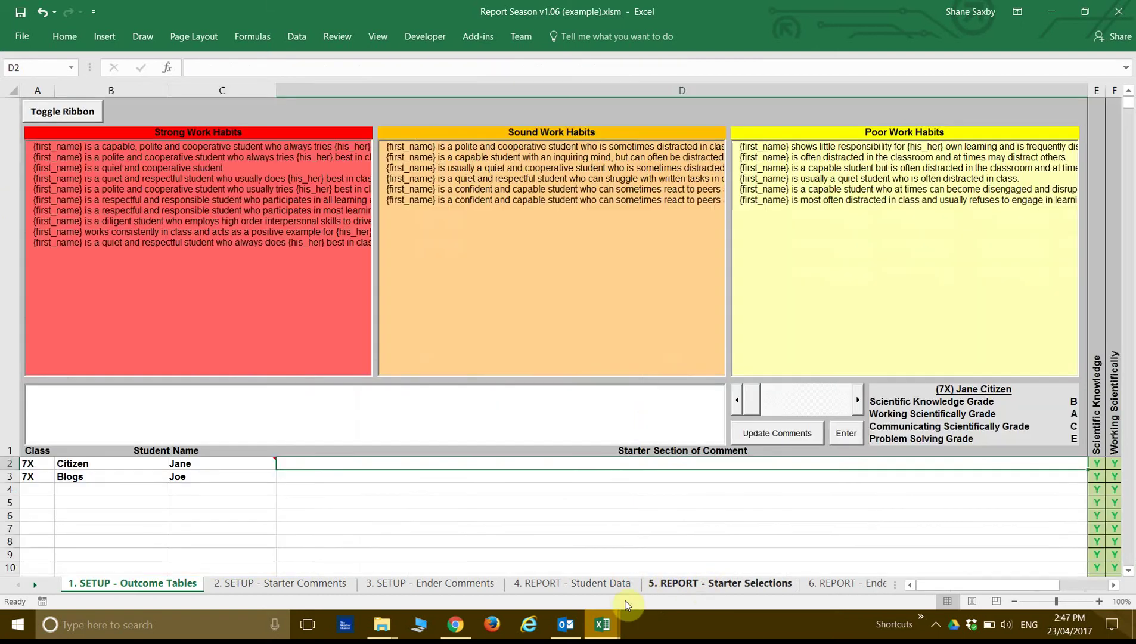
click(587, 583)
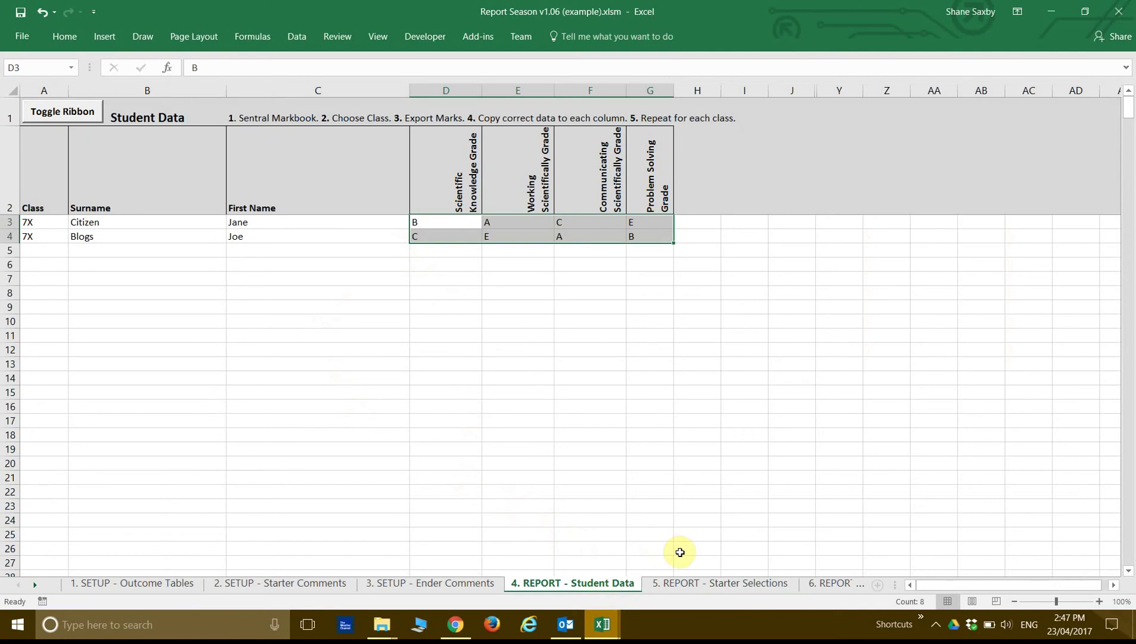
click(679, 583)
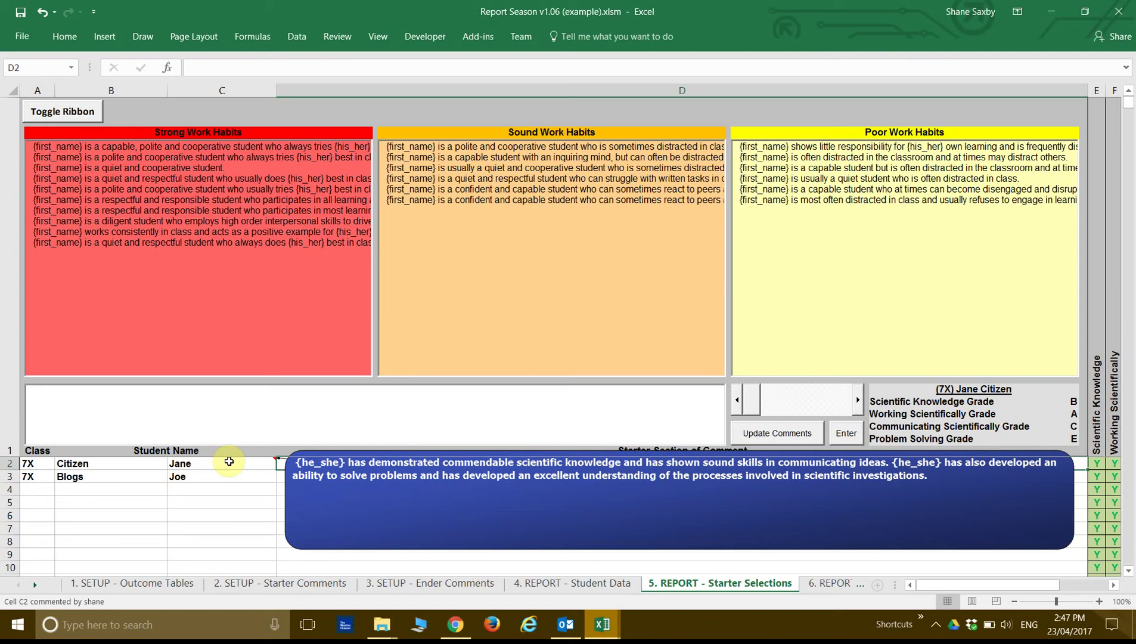
click(279, 475)
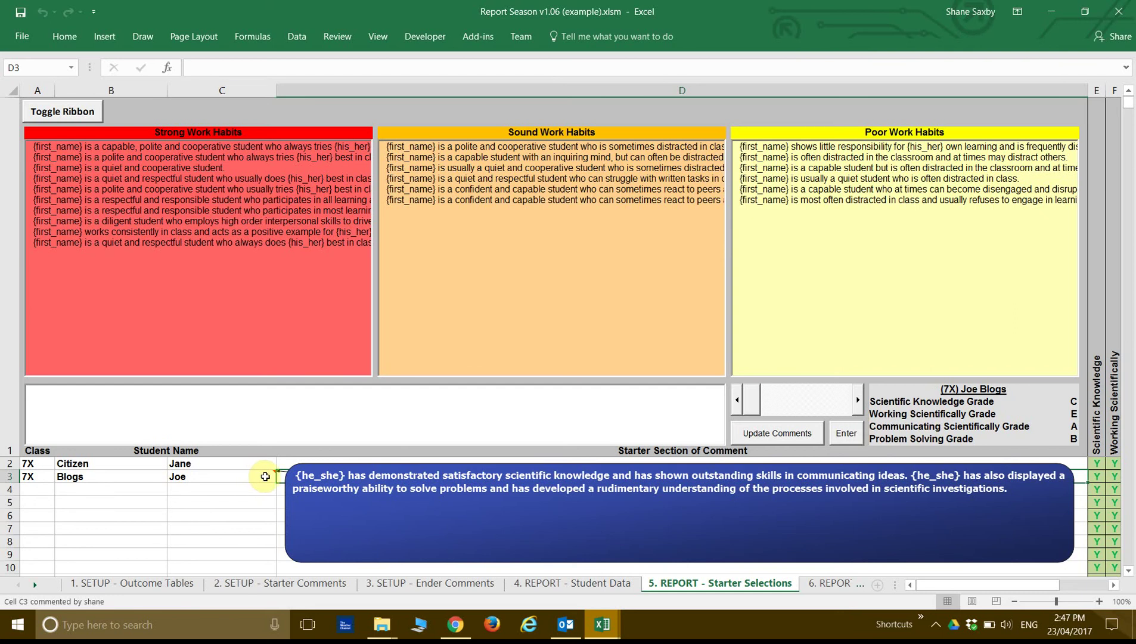
click(152, 581)
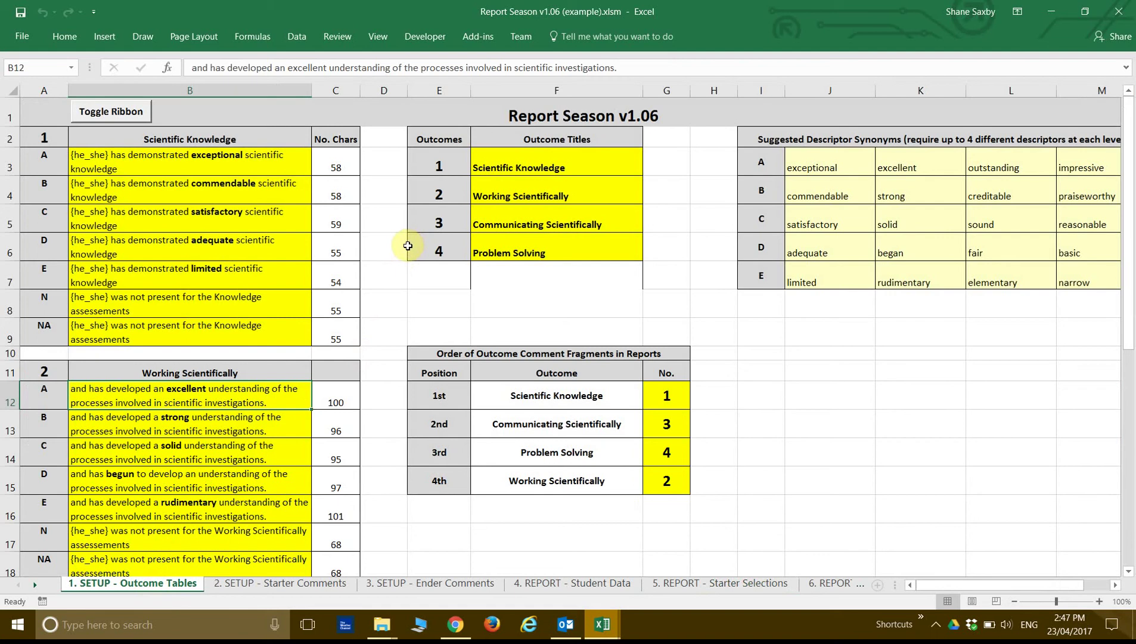